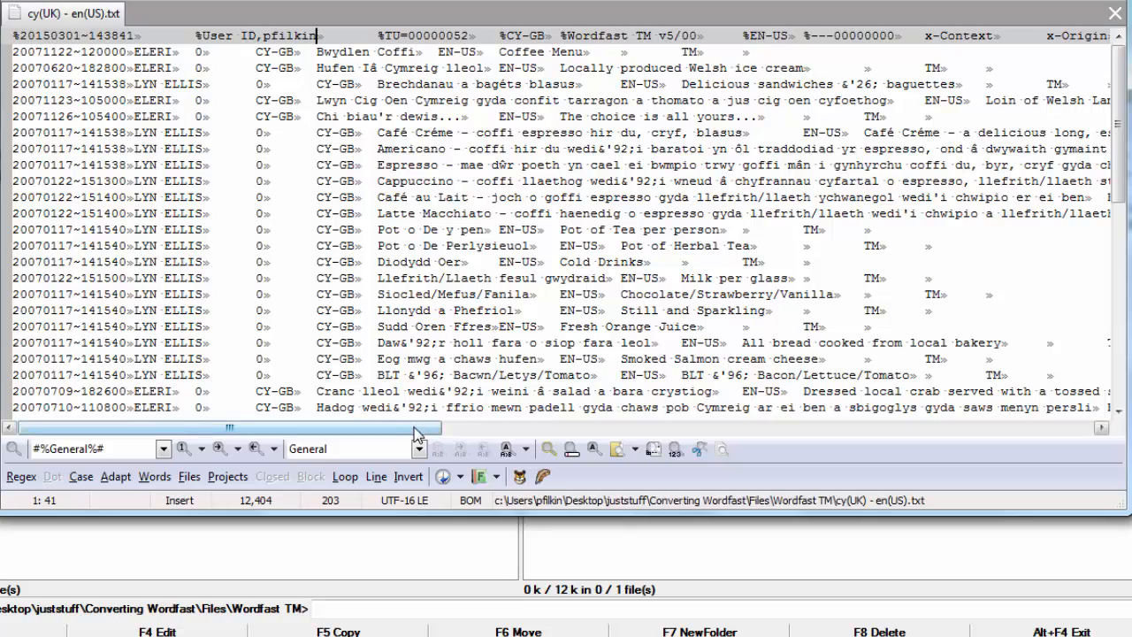
Close the Wordfast TM text file cy(UK) - en(US).txt in the text editor
drag(416, 433, 407, 460)
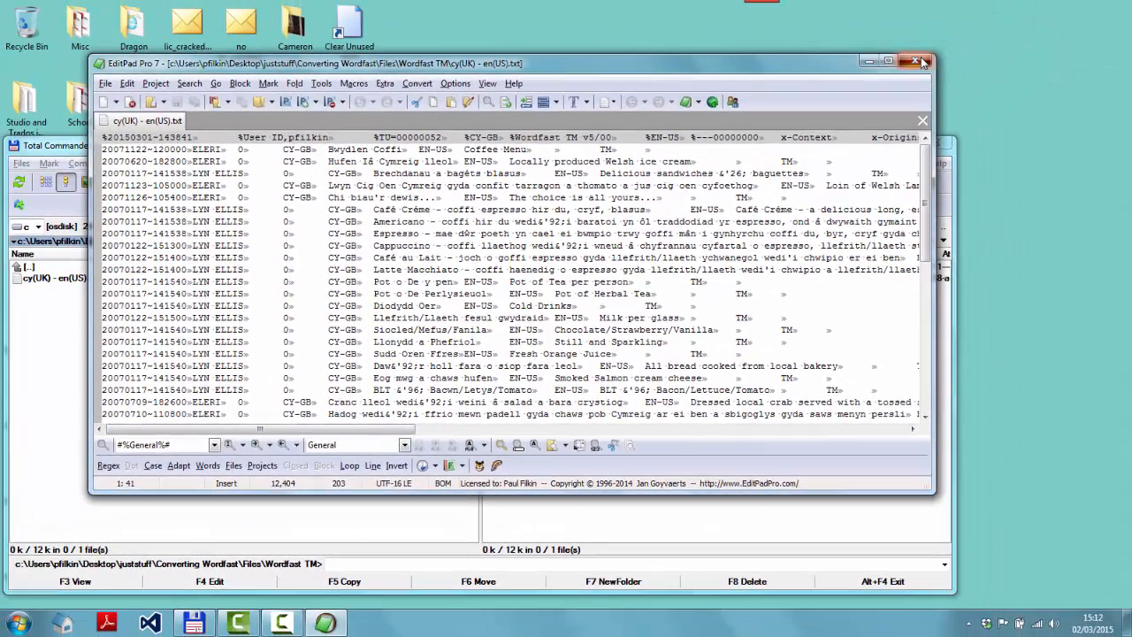
click(926, 58)
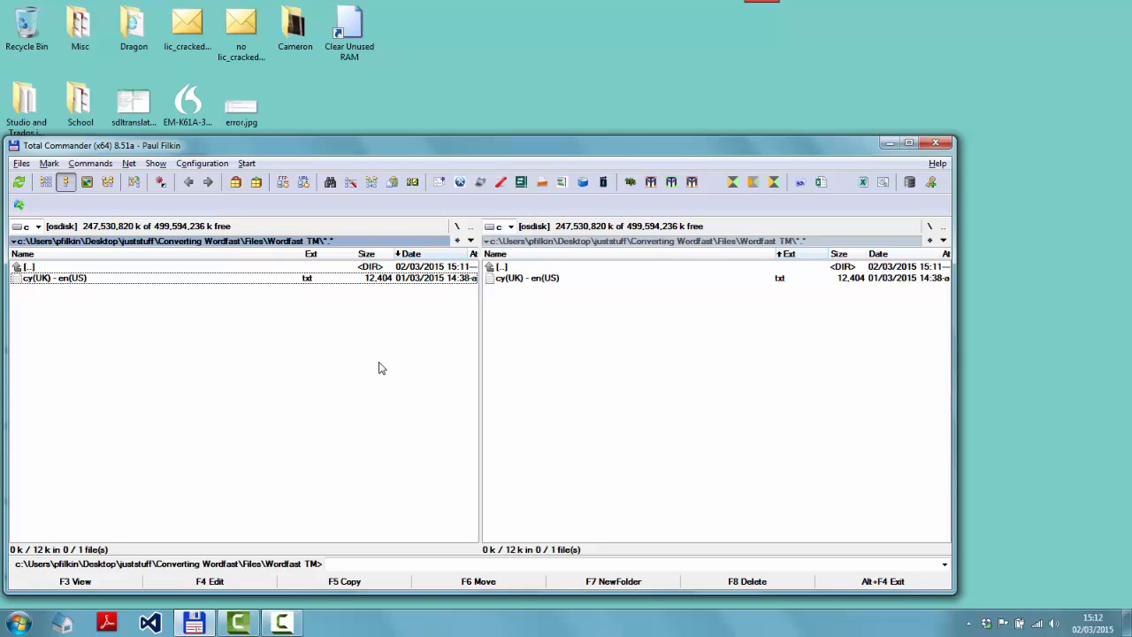
Launch Excel from the program launcher
key(alt+space)
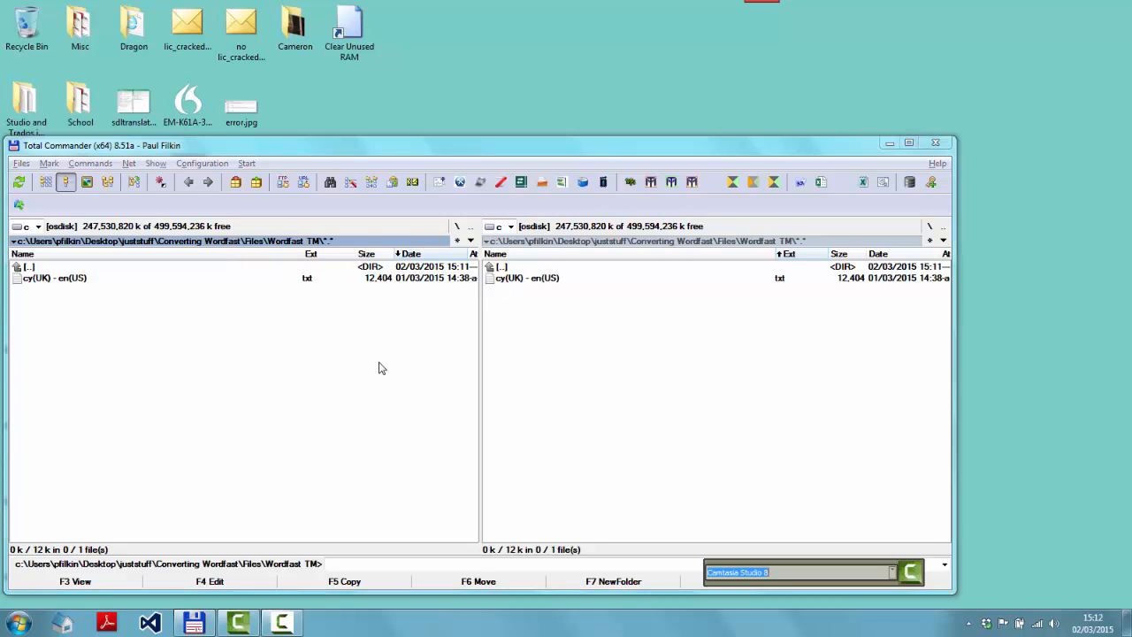
text(Xec)
key(BackSpace)
key(BackSpace)
key(BackSpace)
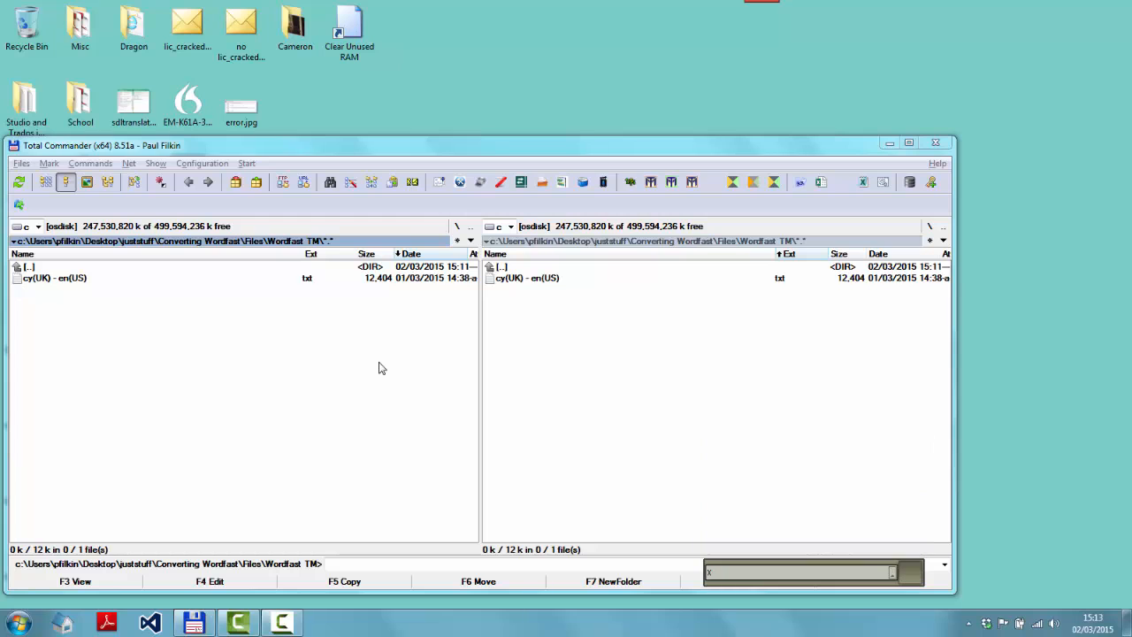
text(excel)
key(Return)
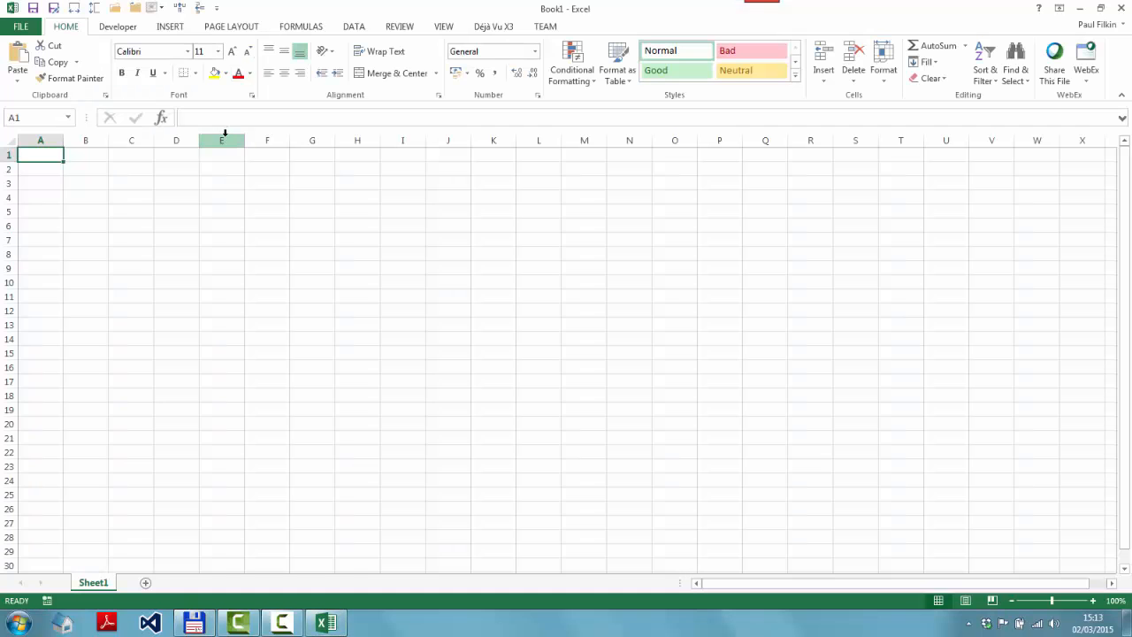
Open the cy(UK) - en(US).txt file by pasting its path, and finish the Text Import Wizard with delimited defaults
click(115, 11)
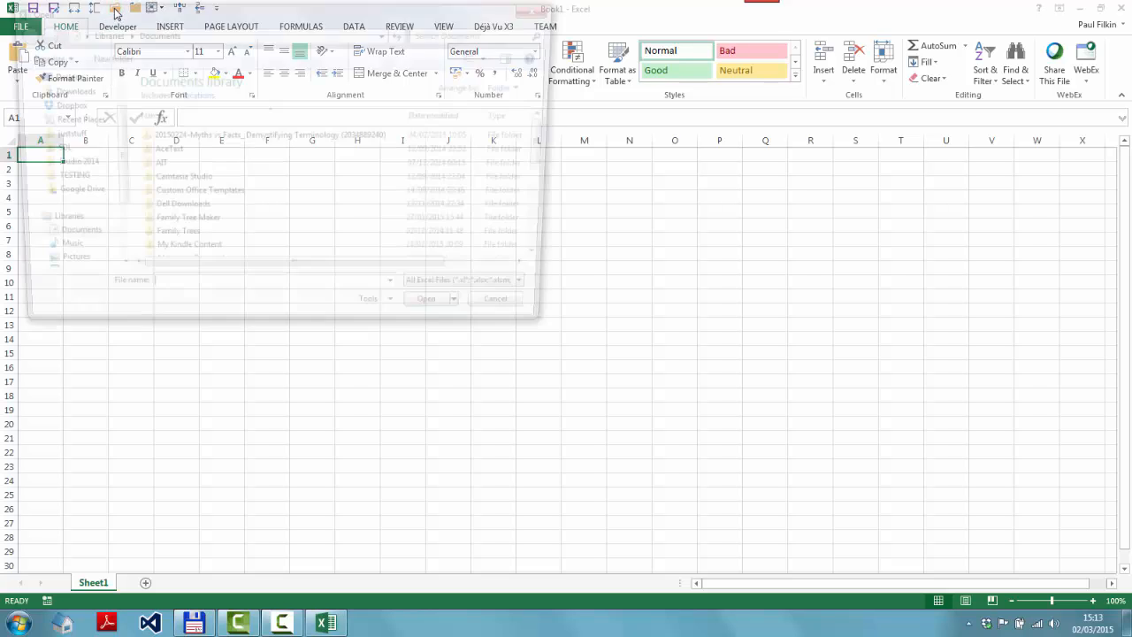
key(ctrl+v)
key(Return)
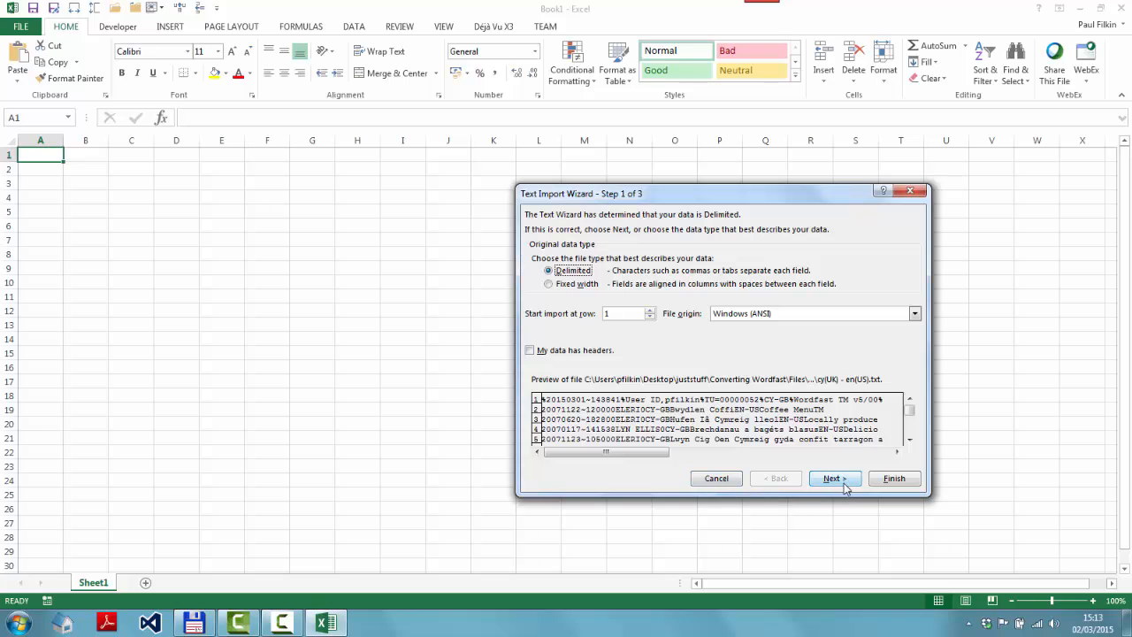
click(888, 485)
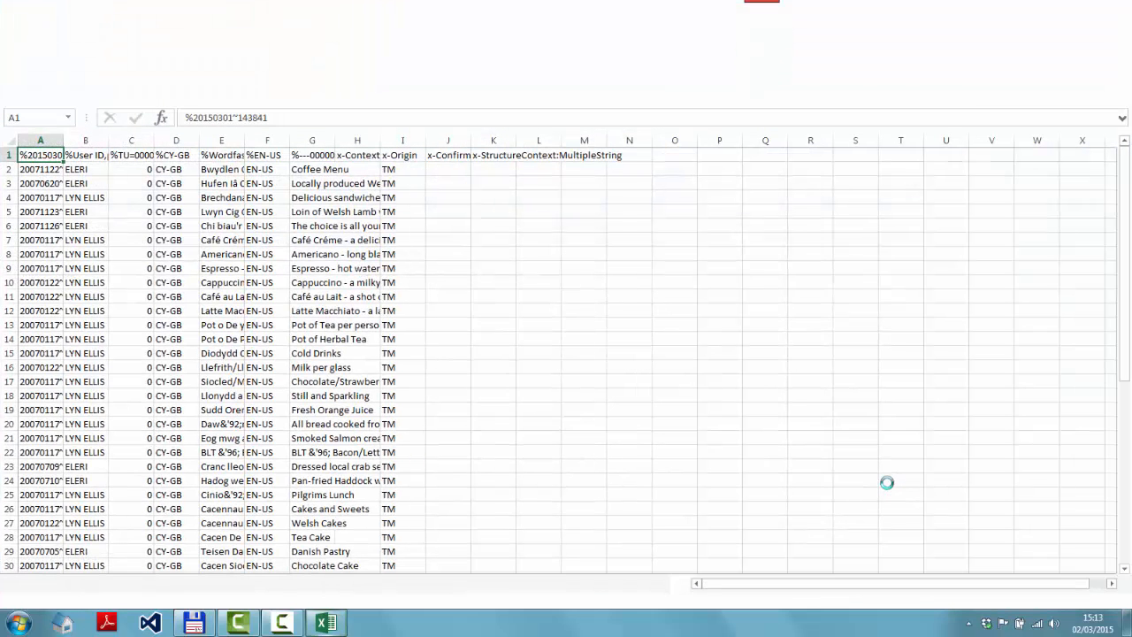
Select the header row cells from A1 to K1 and autofit their column widths
key(shift+Right)
key(shift+Right)
key(shift+Right)
key(shift+Right)
key(shift+Right)
key(shift+Right)
key(shift+Right)
key(shift+Right)
key(shift+Right)
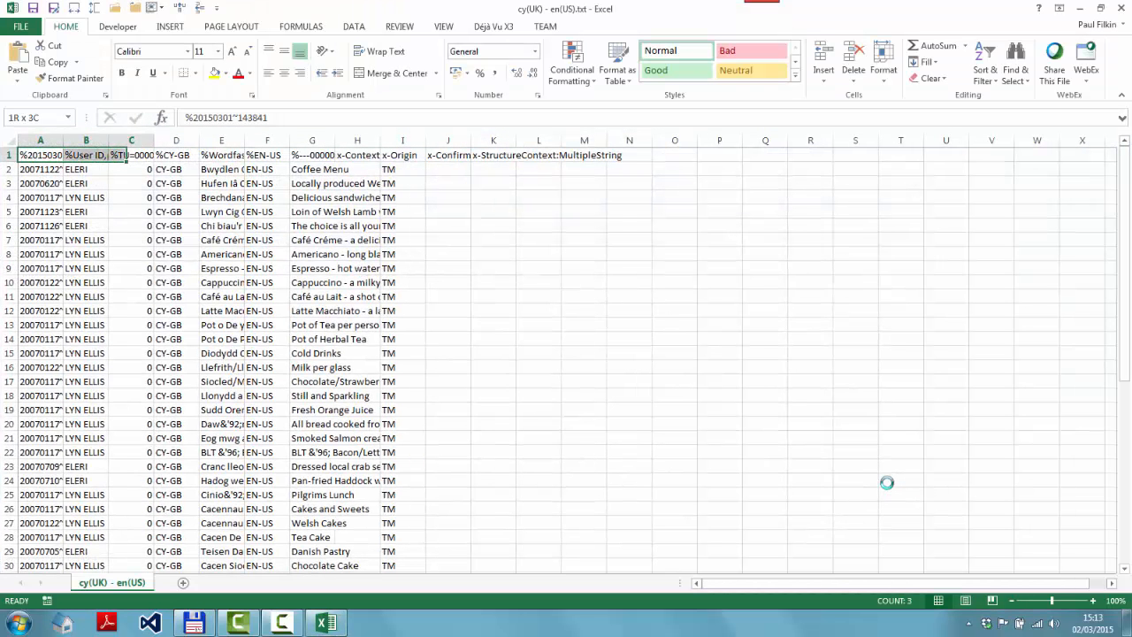
key(shift+Right)
key(shift+Right)
key(shift+Right)
key(shift+Right)
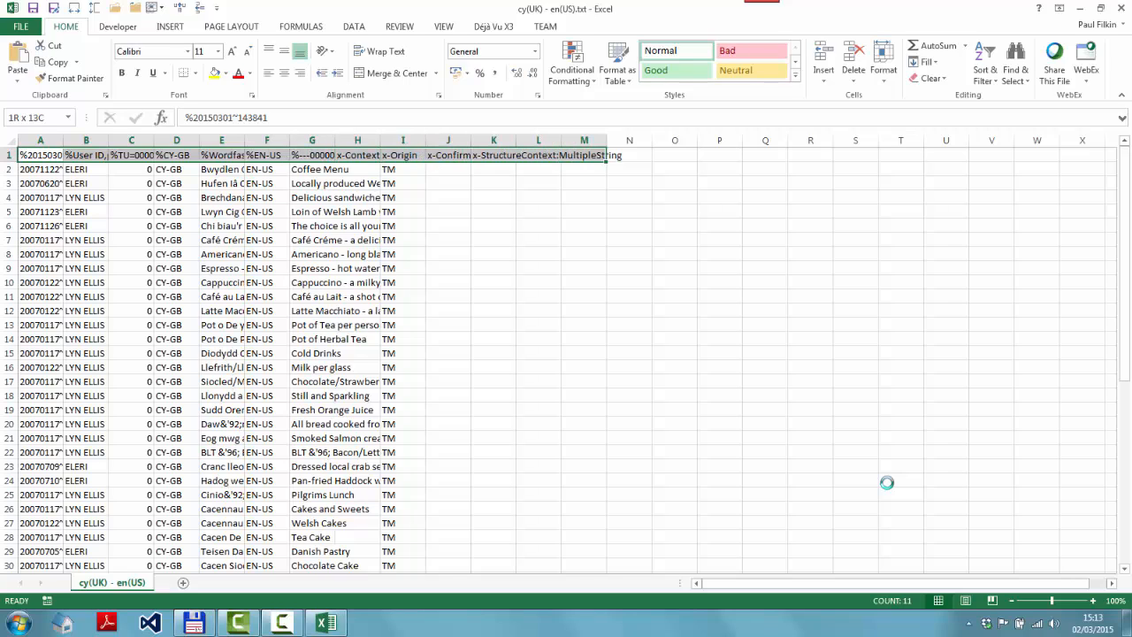
click(74, 9)
key(Return)
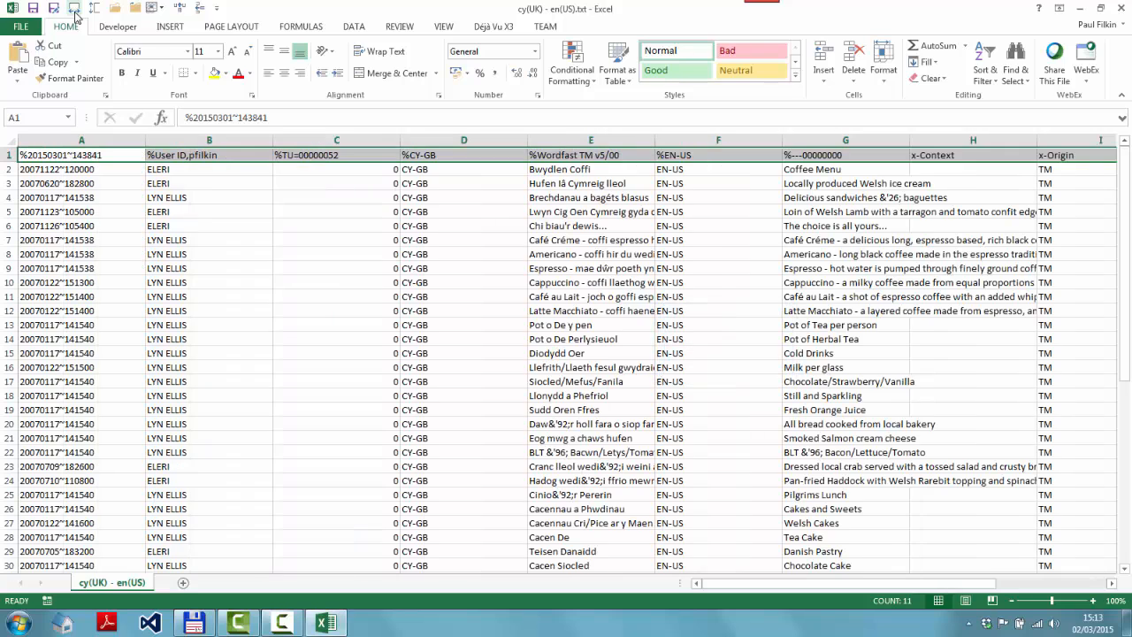
Examine the imported columns and their contents across the sheet
click(257, 229)
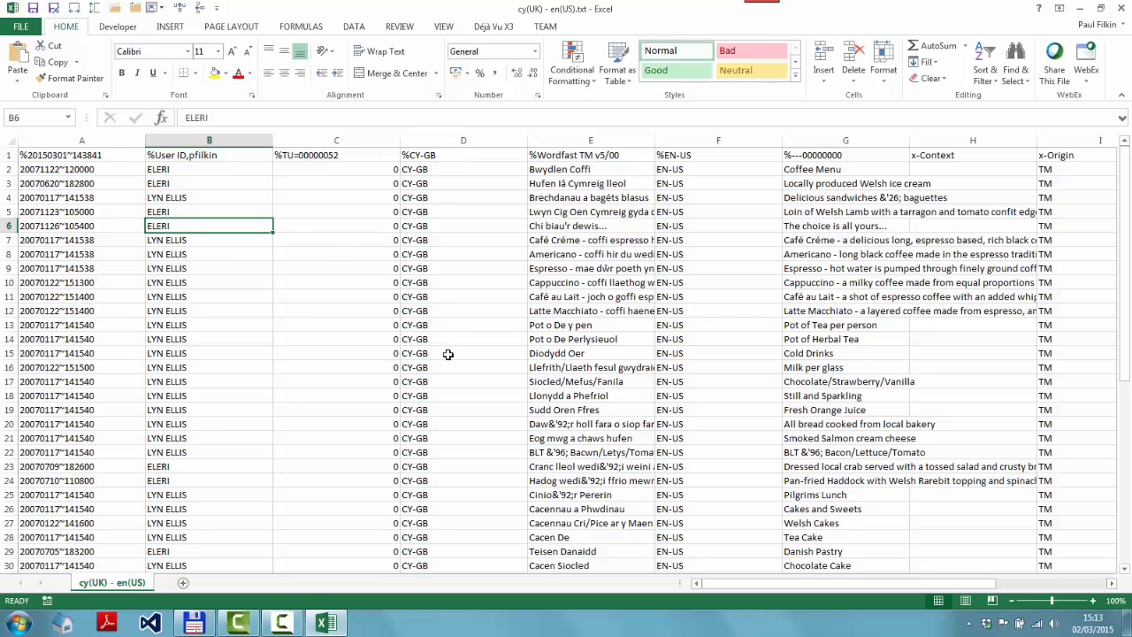
click(599, 172)
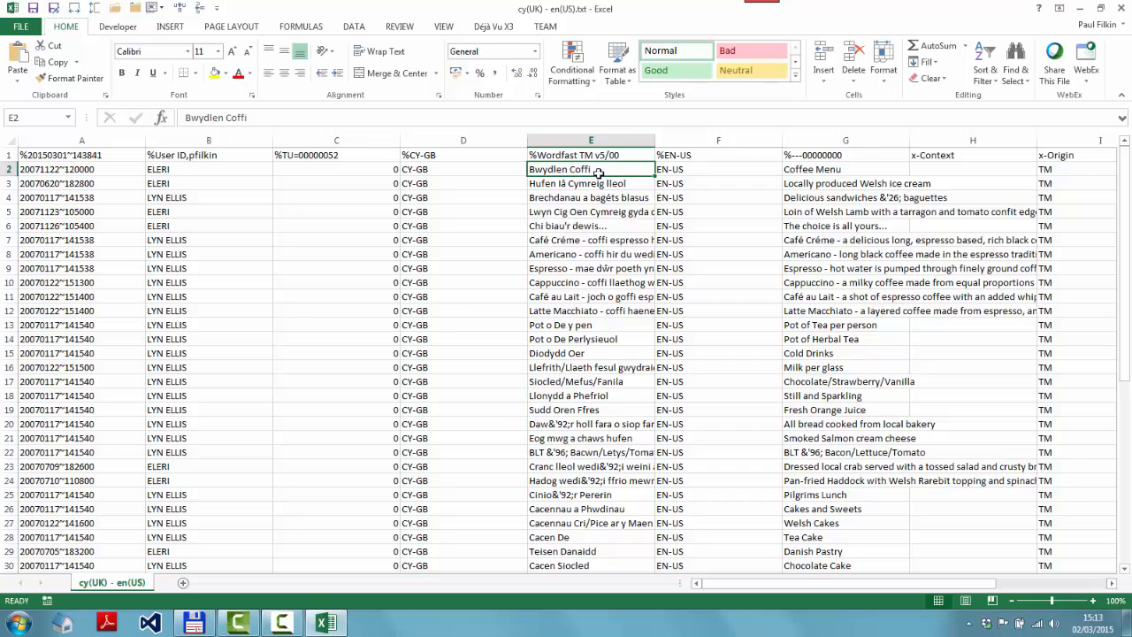
key(Right)
key(Right)
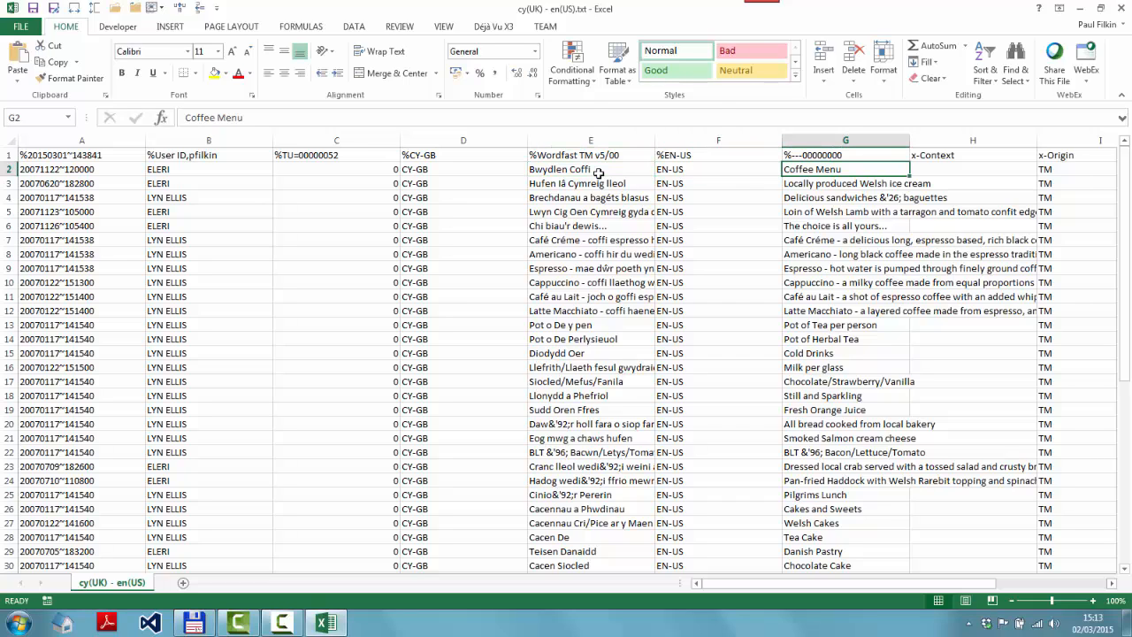
key(Right)
key(Right)
key(Right)
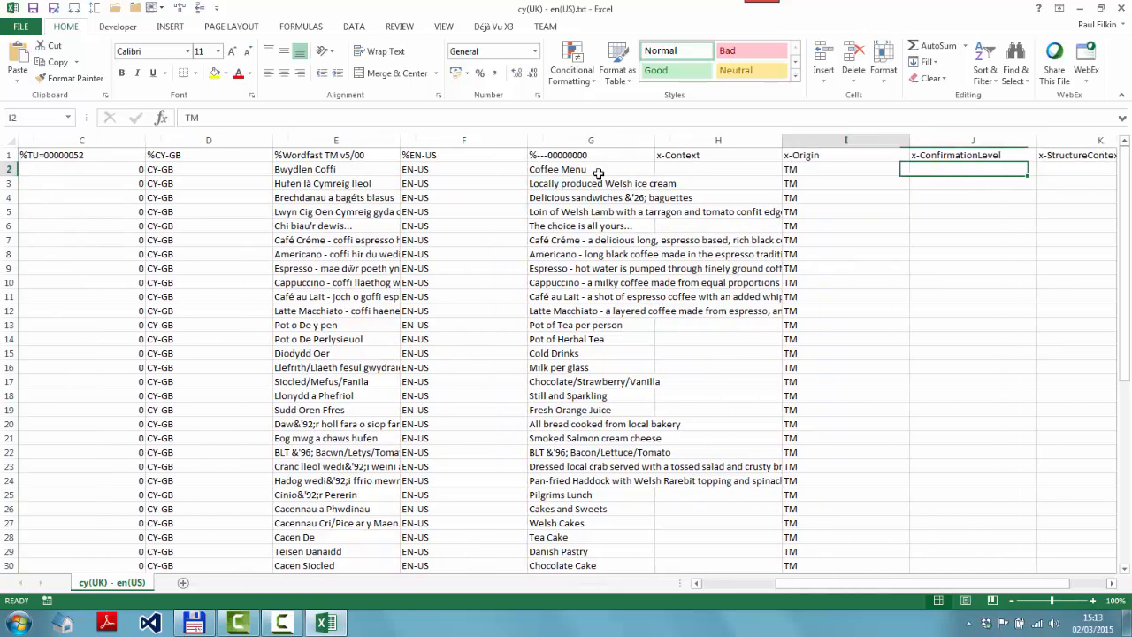
key(Right)
key(Right)
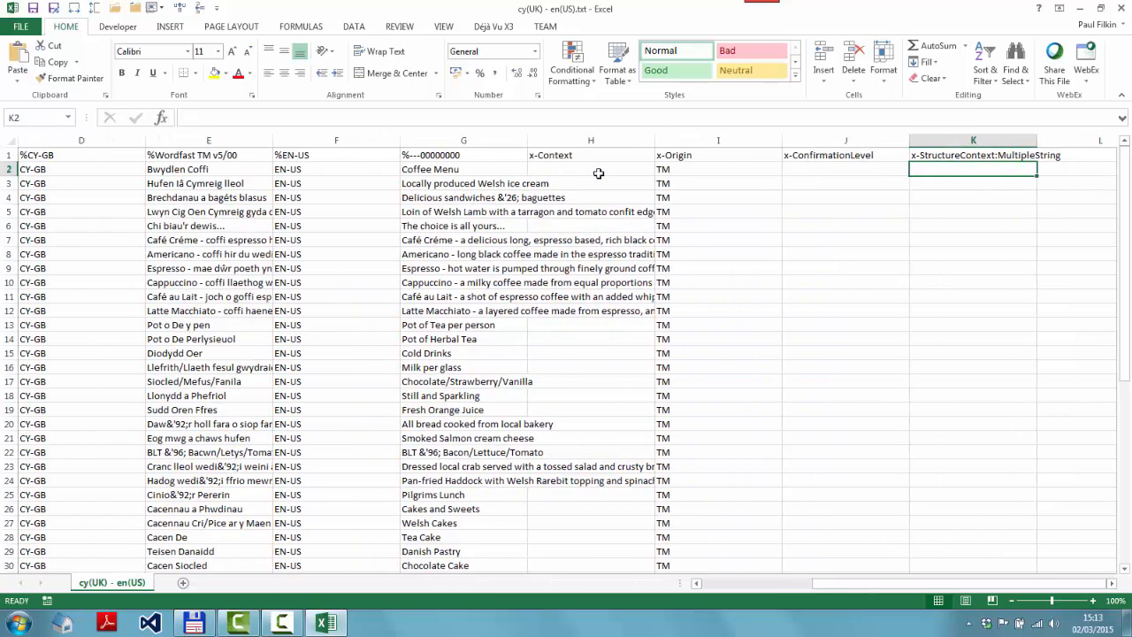
key(Left)
key(Left)
key(Left)
key(Left)
key(Left)
key(Left)
key(Left)
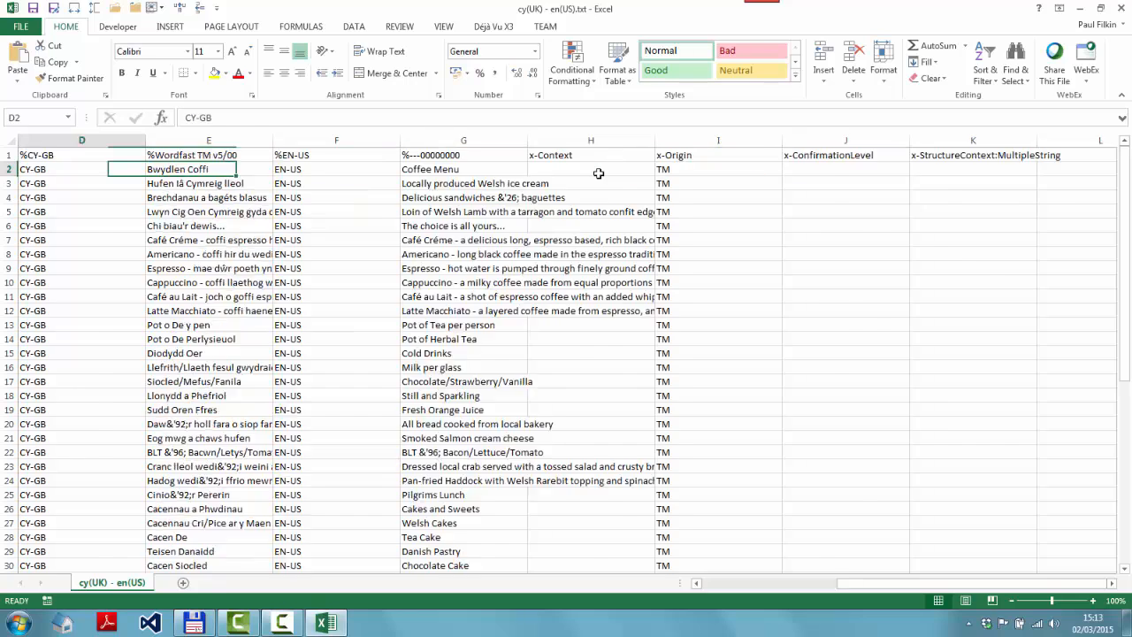
key(Home)
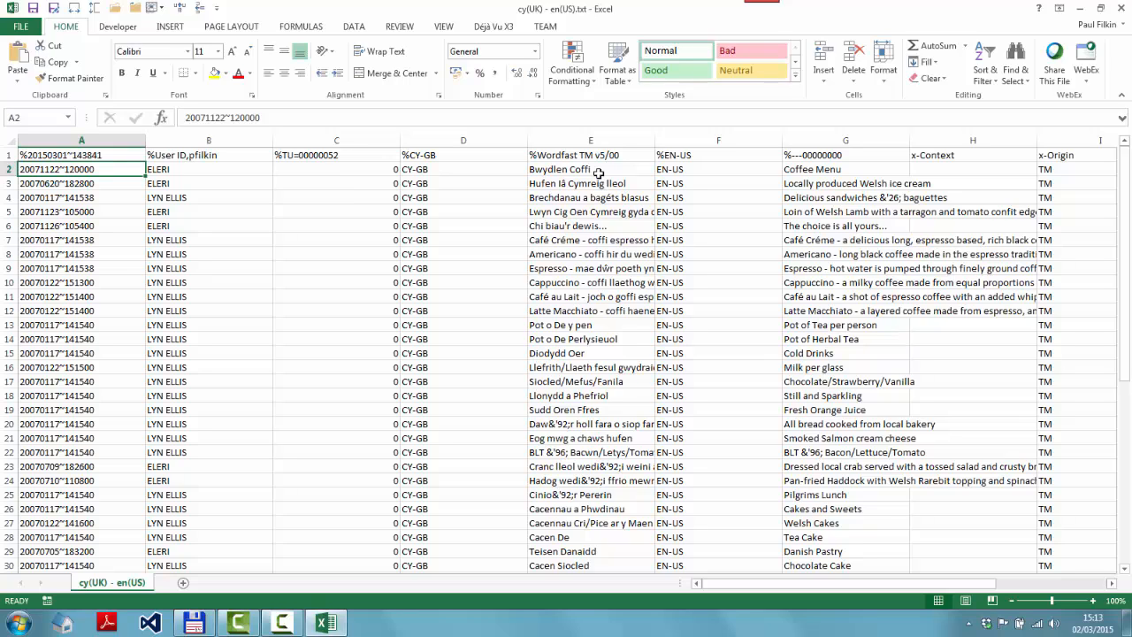
Delete the first four columns, from the date stamp through the CY-GB language code
click(128, 138)
drag(128, 138, 450, 125)
right_click(446, 161)
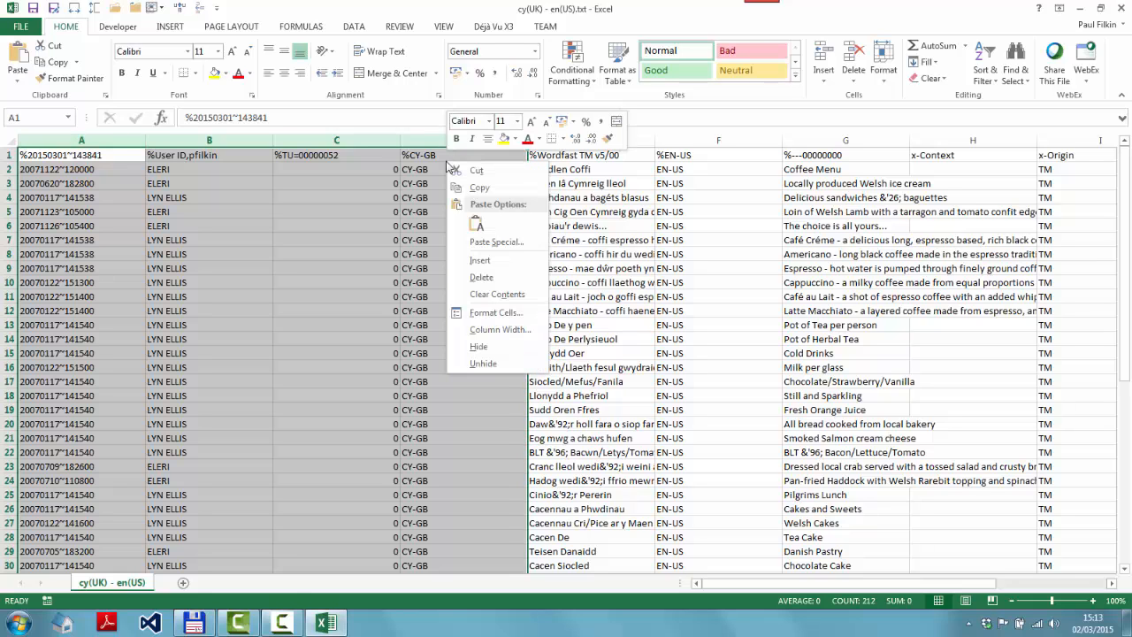
click(479, 277)
Delete the EN-US language code column
click(233, 216)
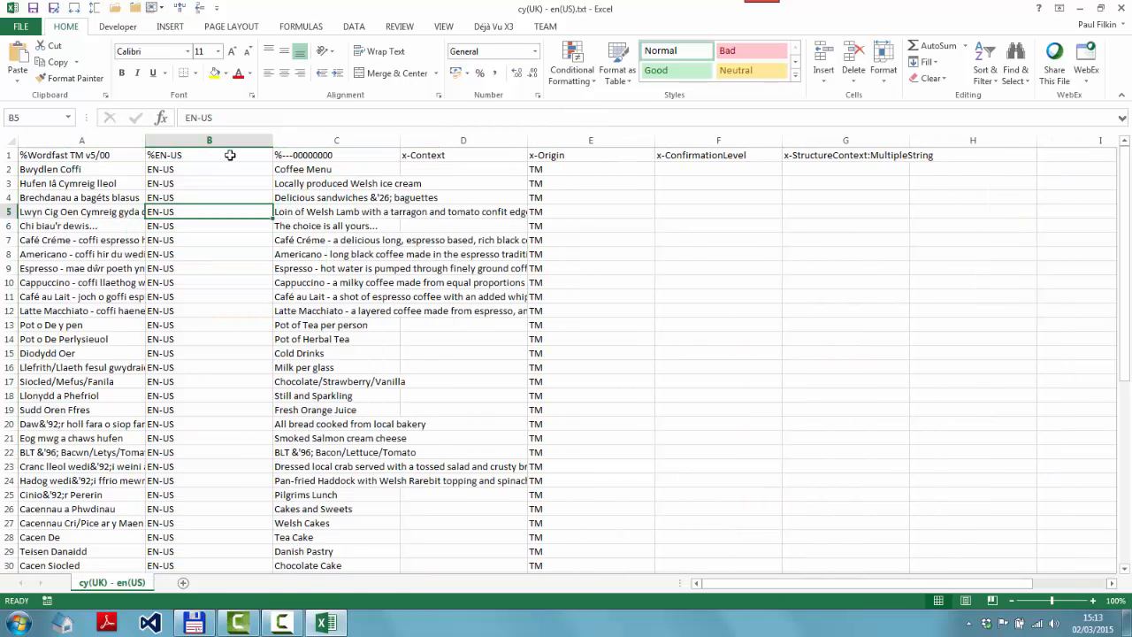
click(228, 140)
right_click(234, 158)
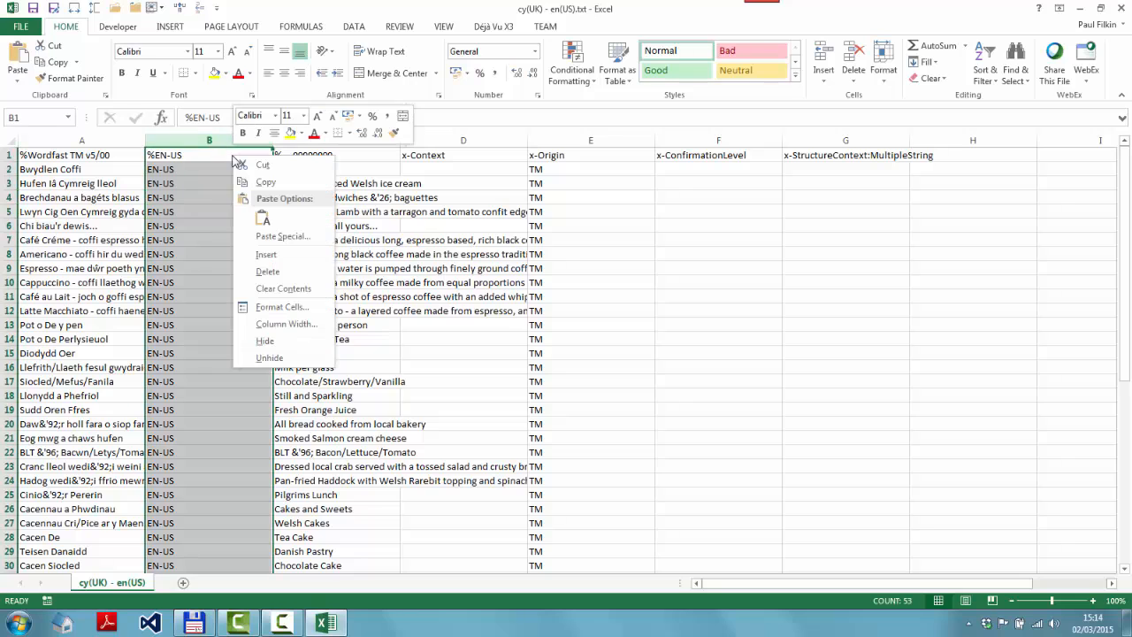
click(265, 272)
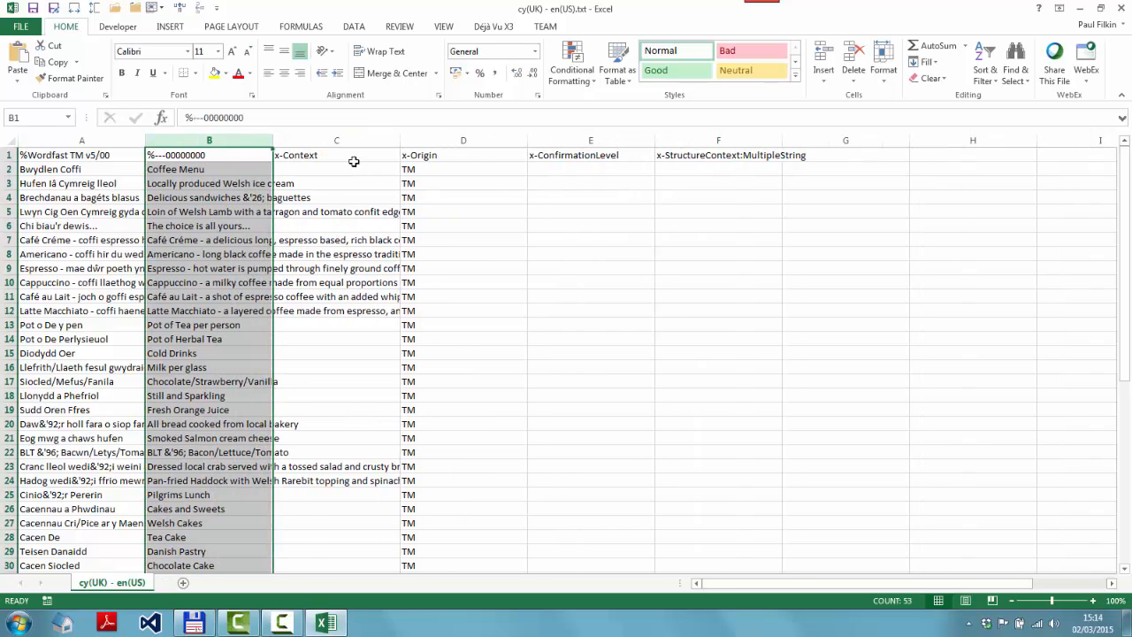
Delete the columns from x-Context through x-StructureContext:MultipleString
drag(354, 139, 803, 139)
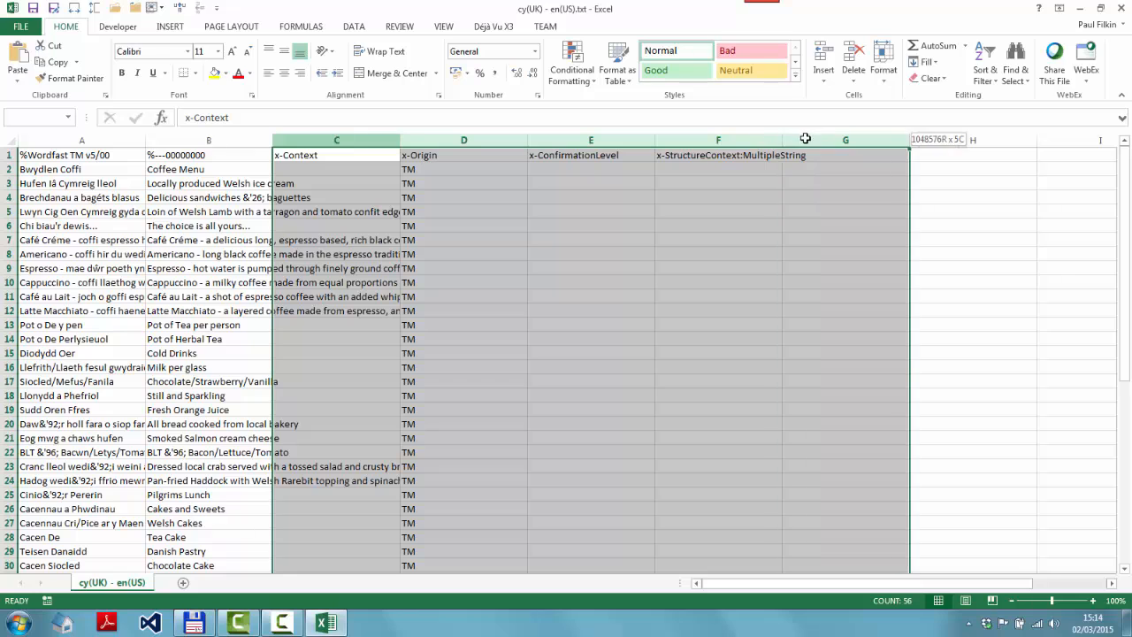
right_click(815, 152)
click(845, 271)
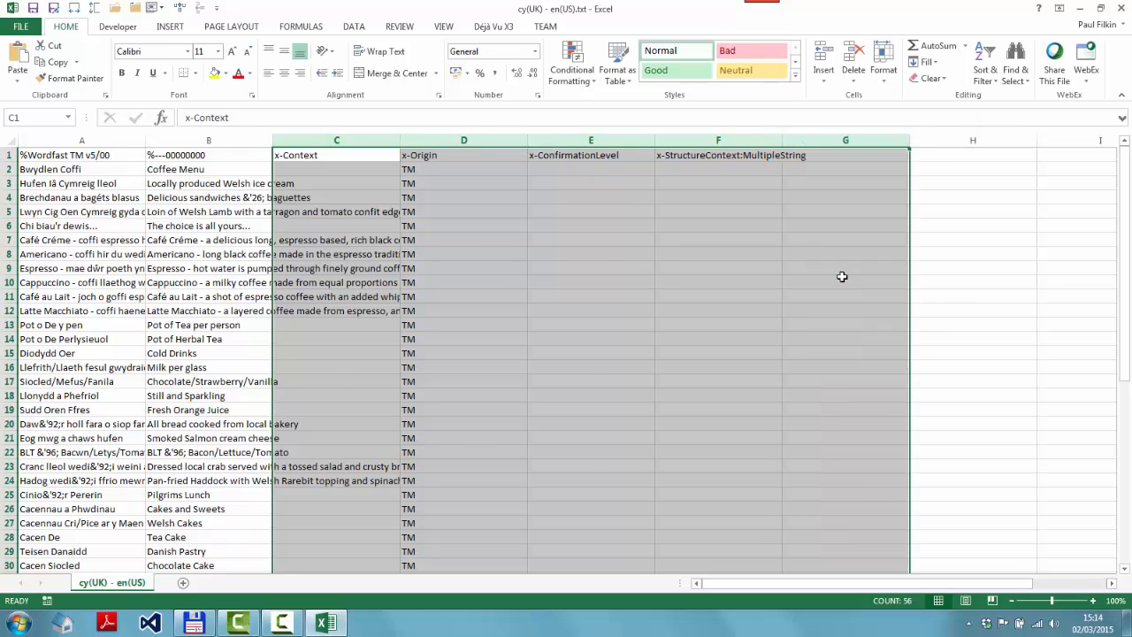
click(405, 241)
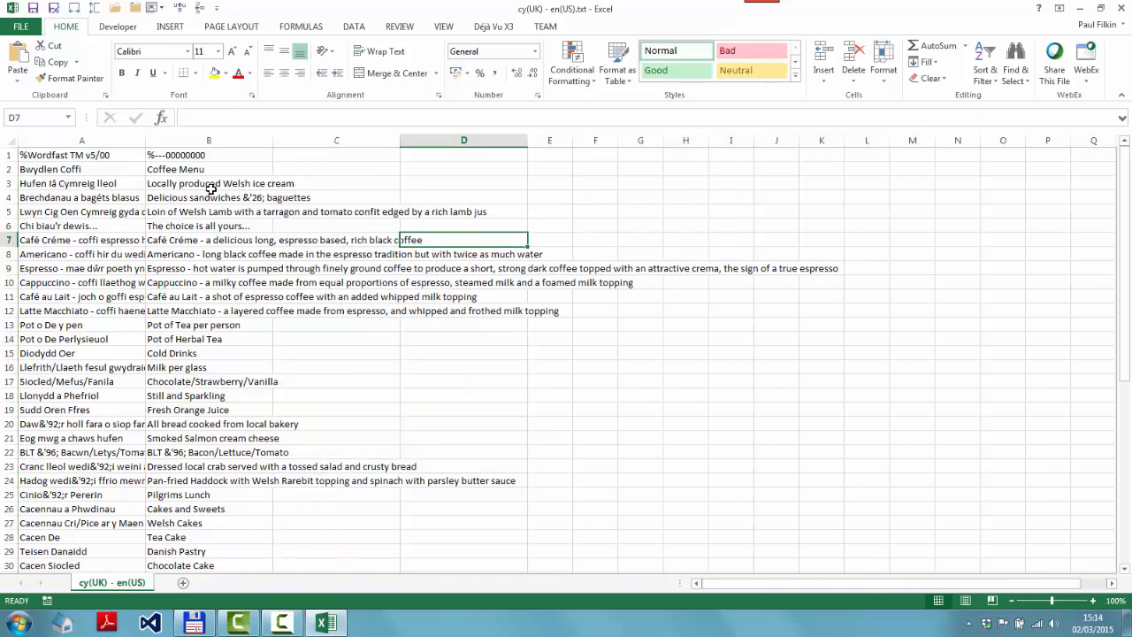
Widen column A and set the headers of columns A and B to Welsh and English
click(75, 152)
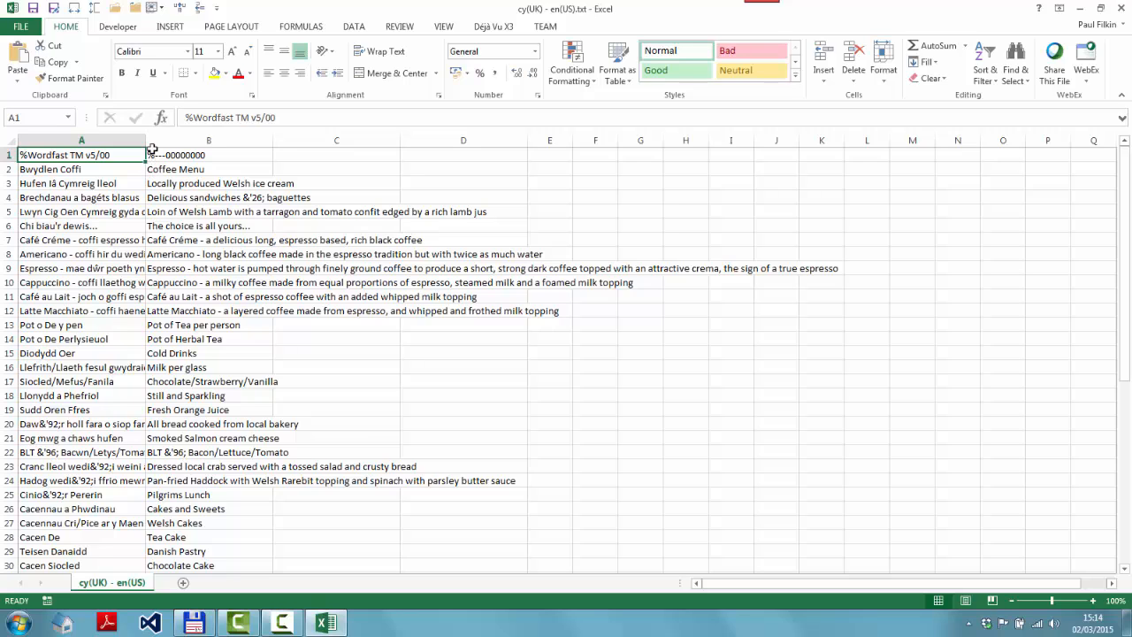
drag(146, 140, 212, 135)
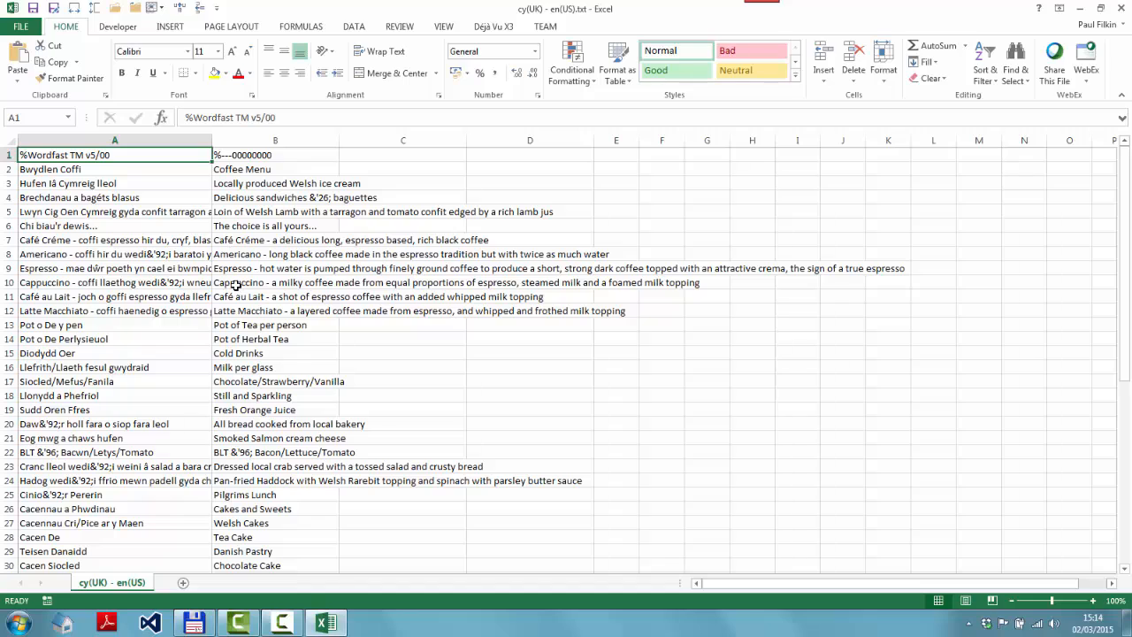
text(Welsh)
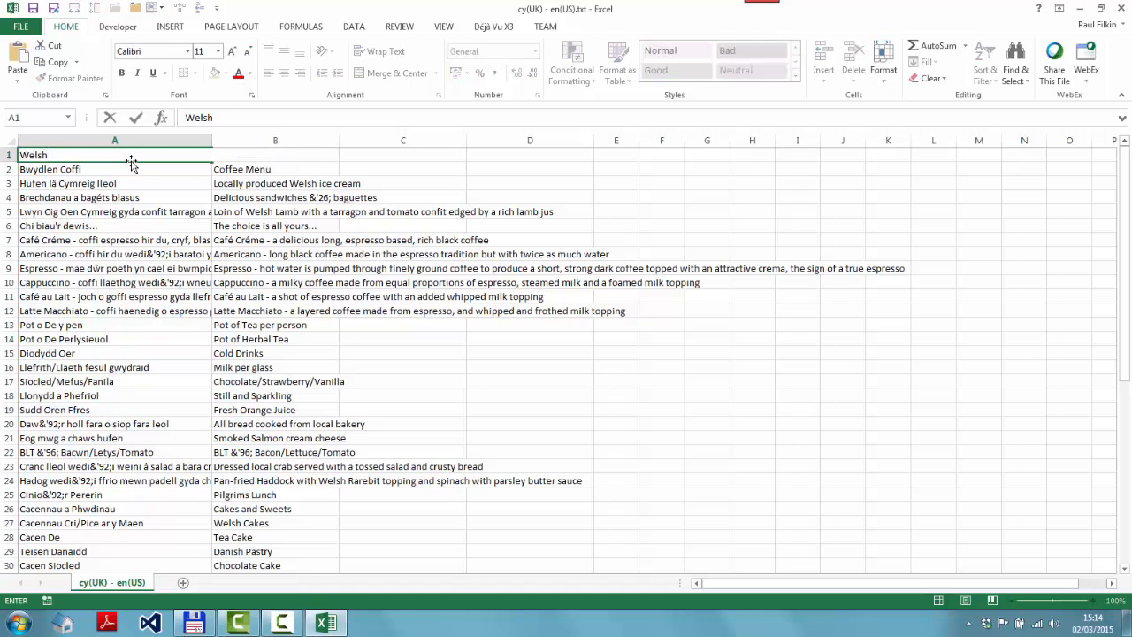
key(Tab)
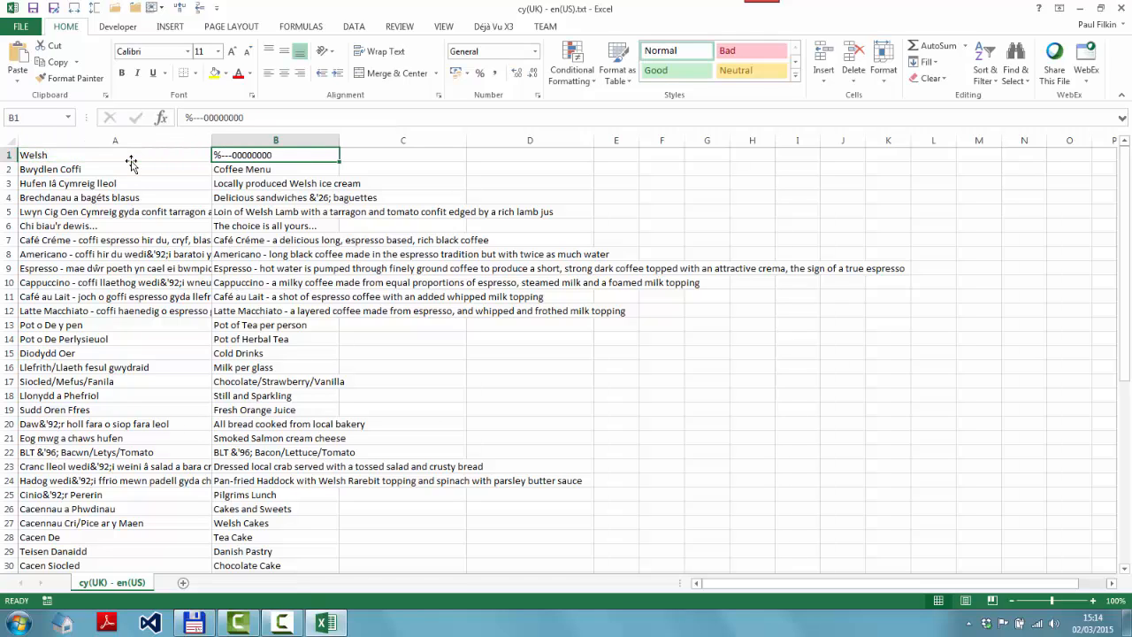
text(English)
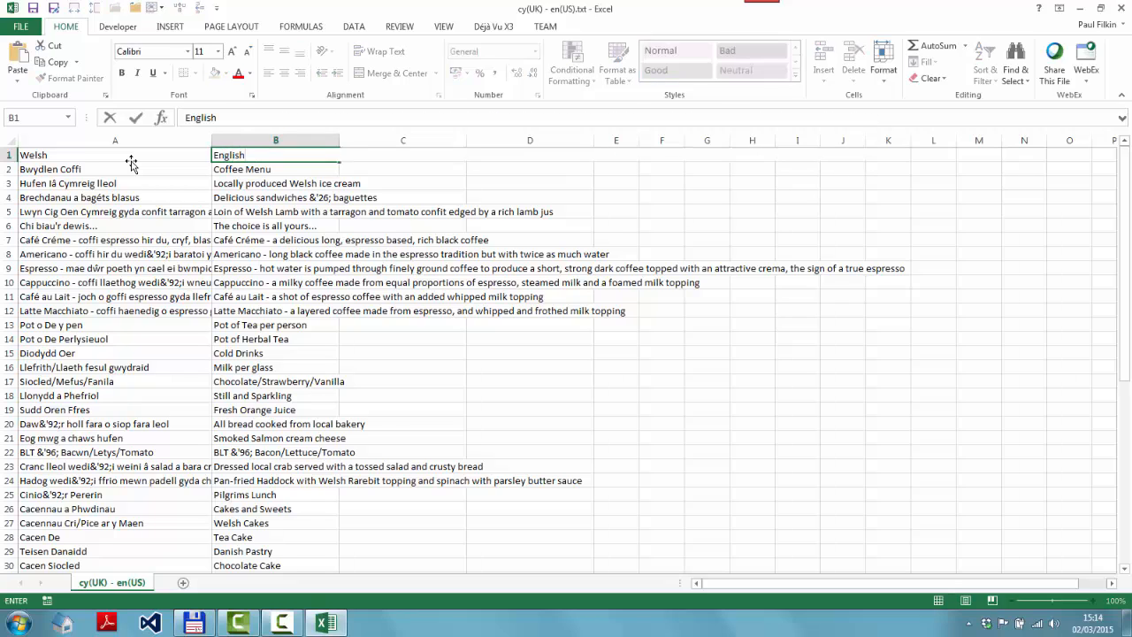
key(Return)
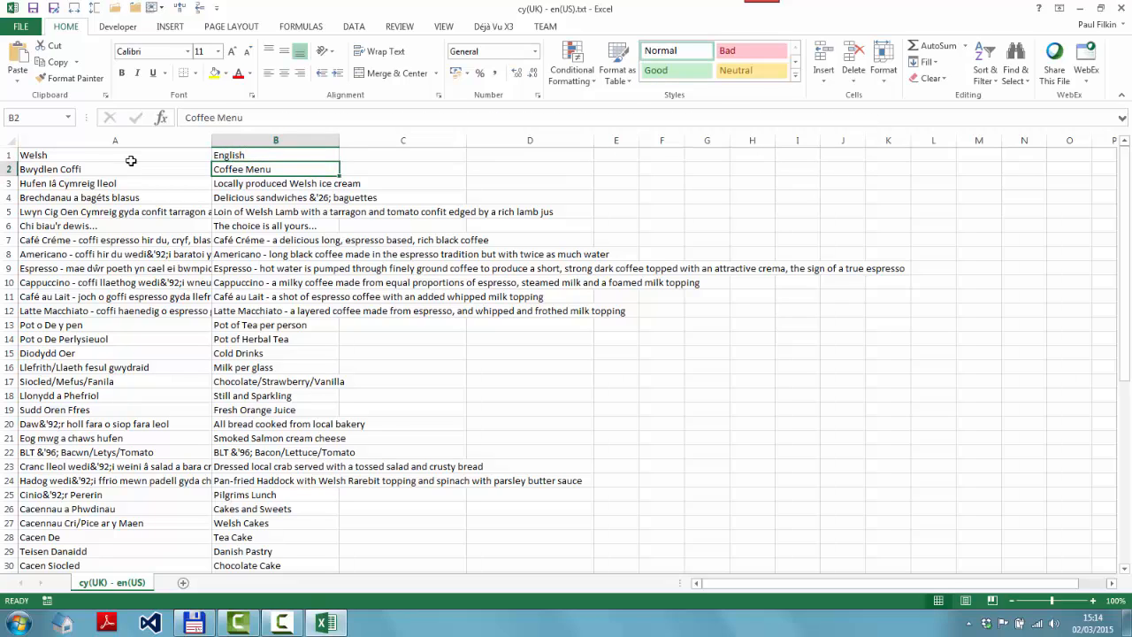
Save the sheet as an Excel Workbook (*.xlsx) under the same file name
click(55, 9)
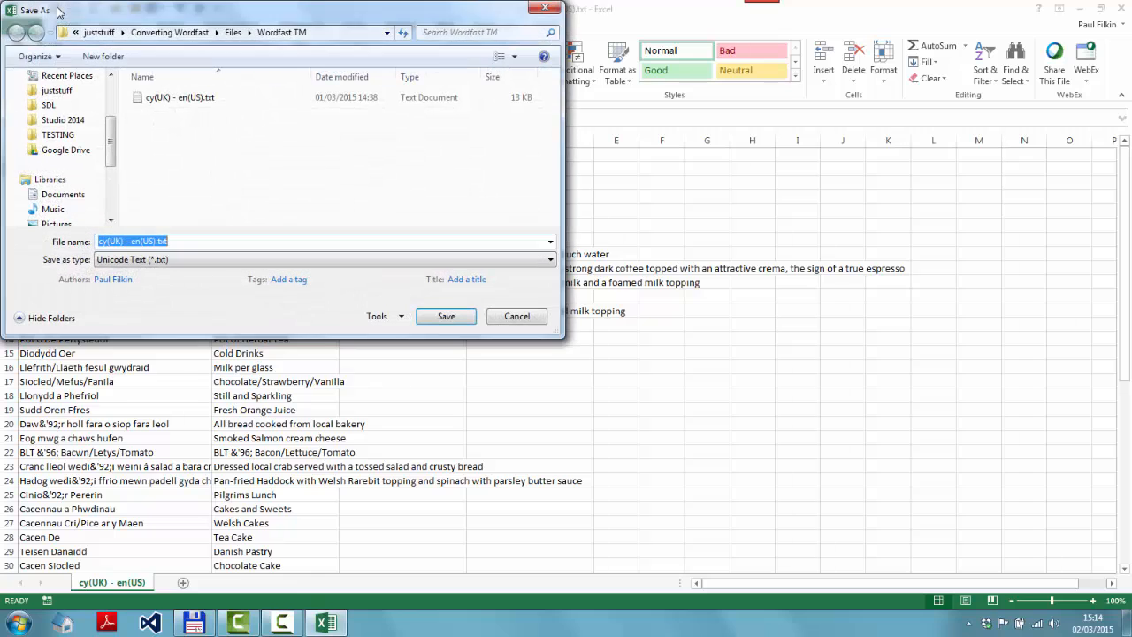
click(200, 262)
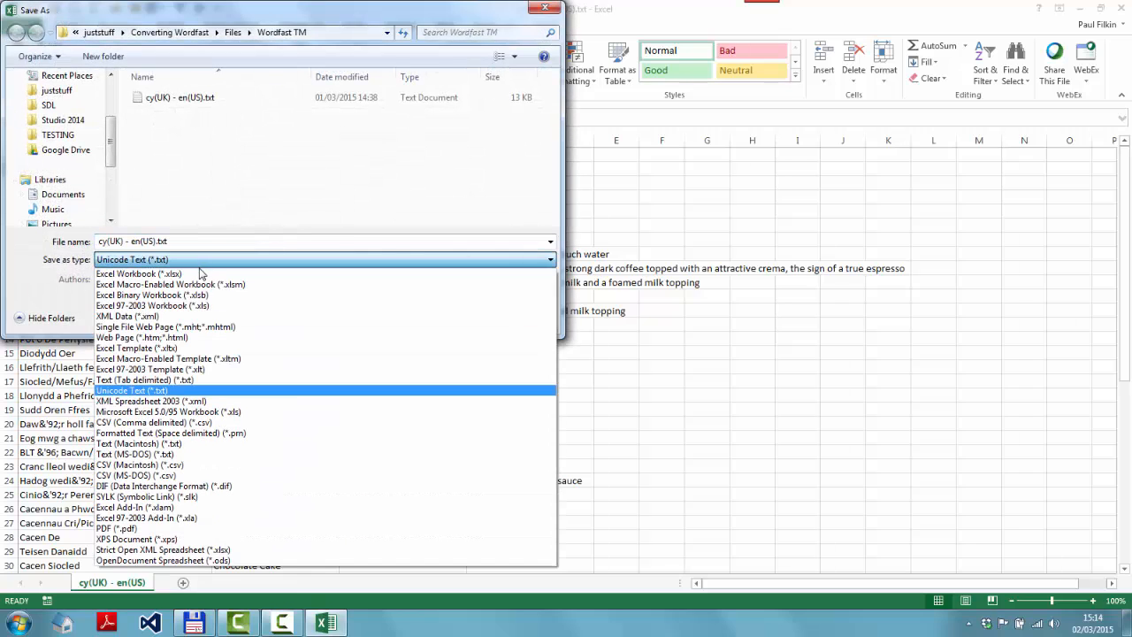
click(200, 275)
click(444, 337)
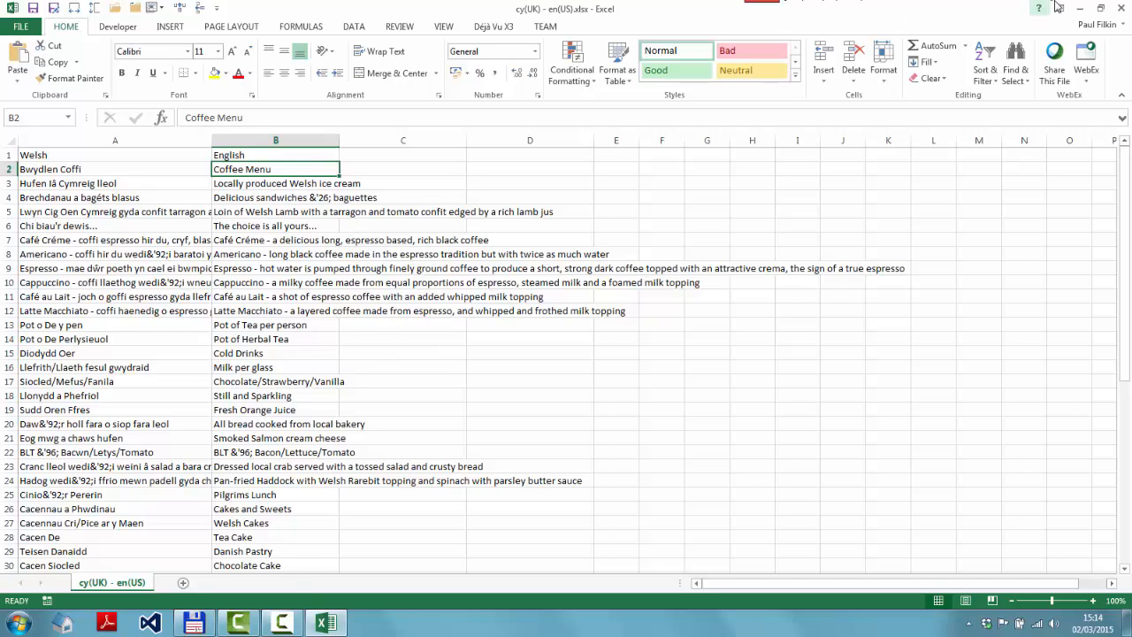
Close Excel
click(1119, 11)
click(1120, 10)
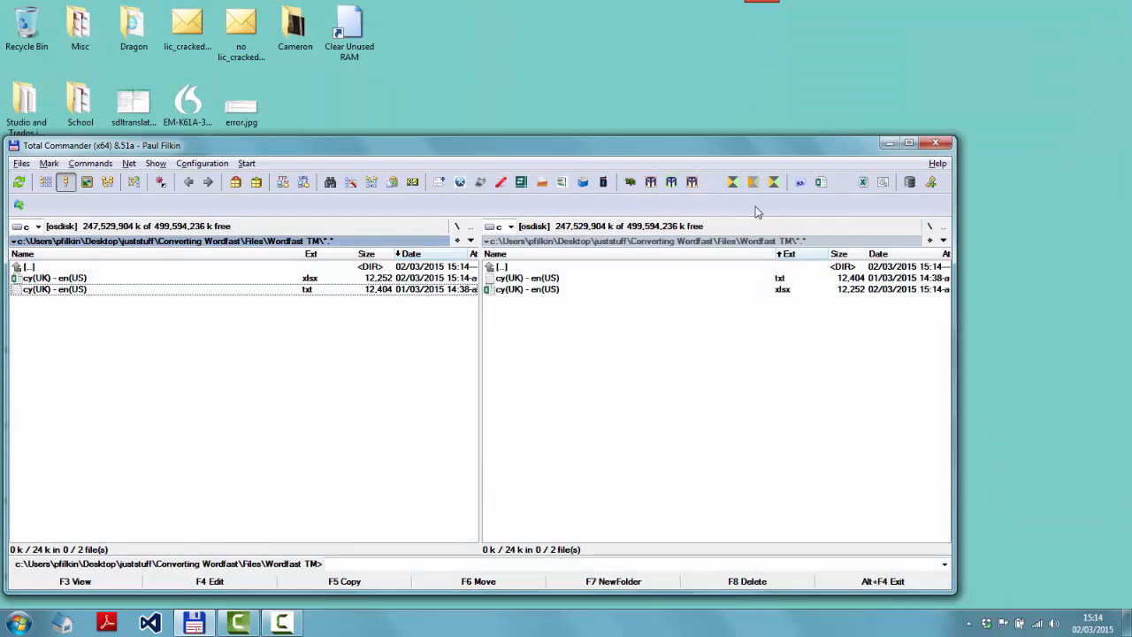
Launch Glossary Converter and set it to use TMX as the output format for any input format
click(167, 280)
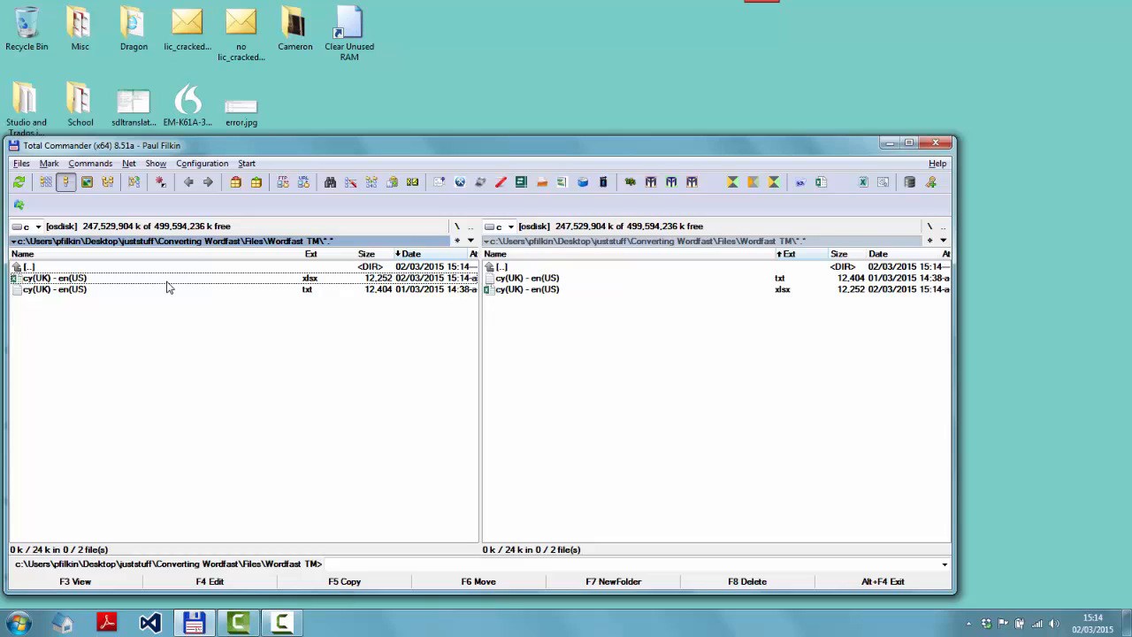
click(520, 181)
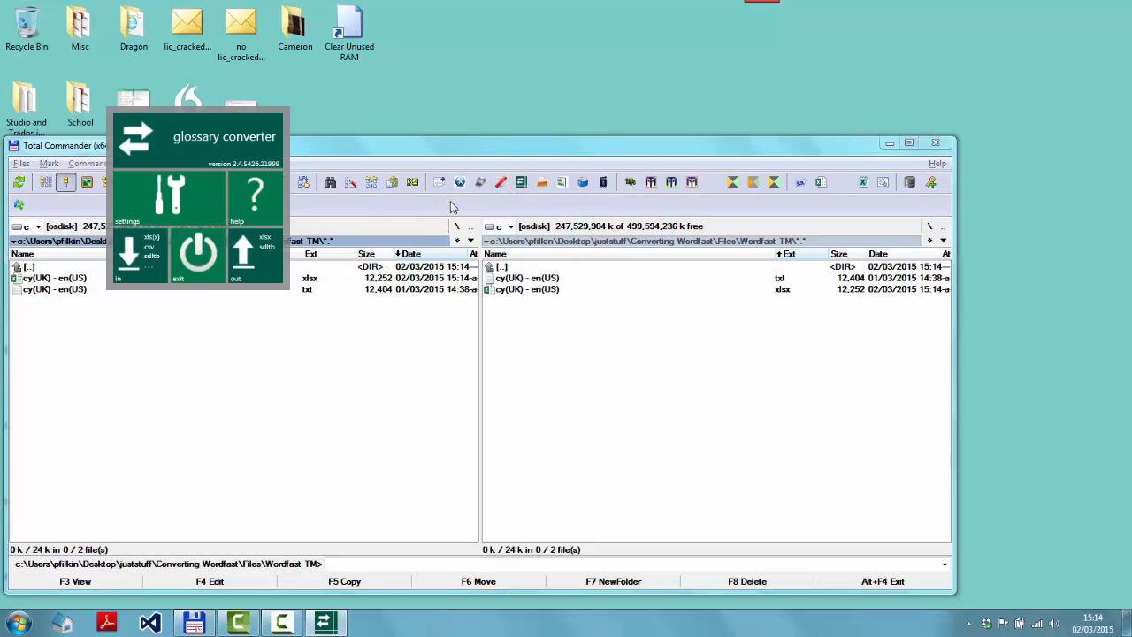
click(164, 197)
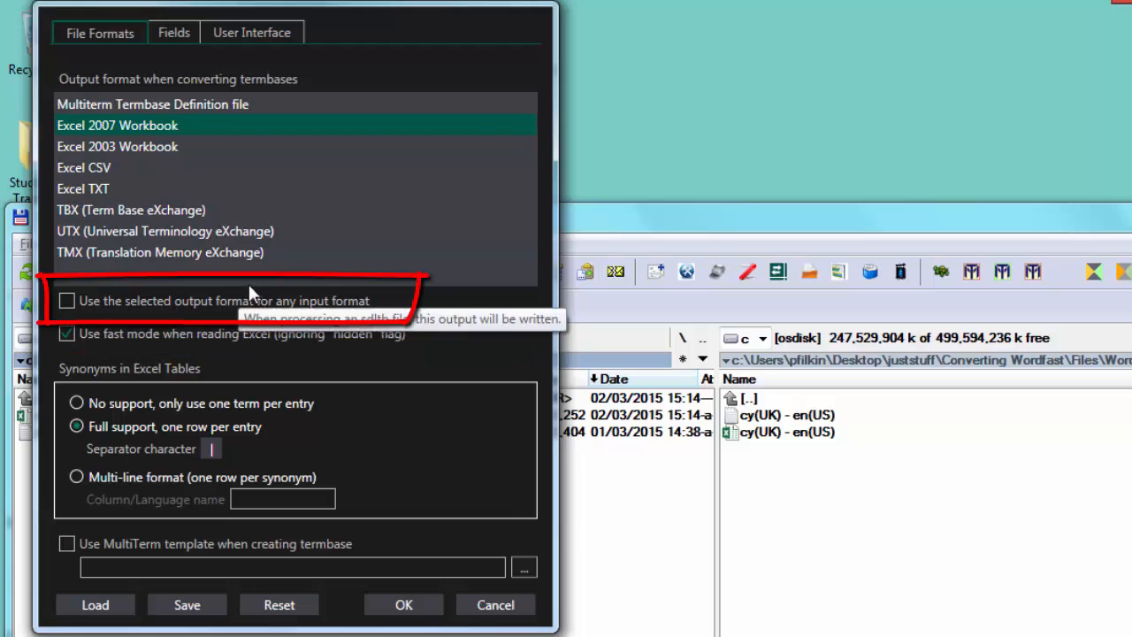
click(68, 301)
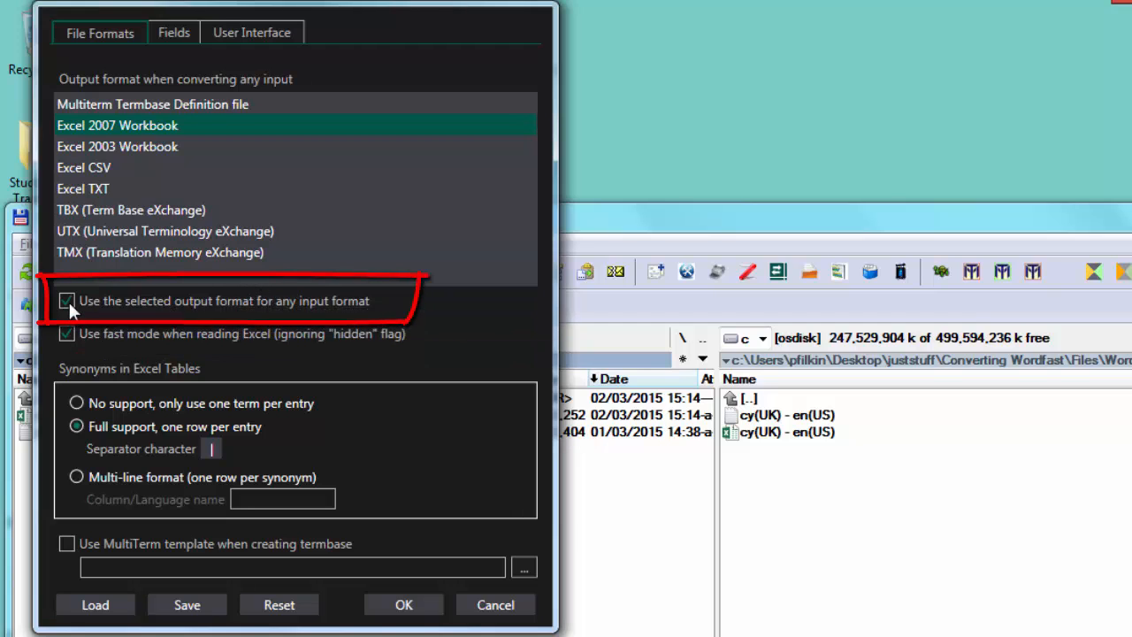
click(88, 253)
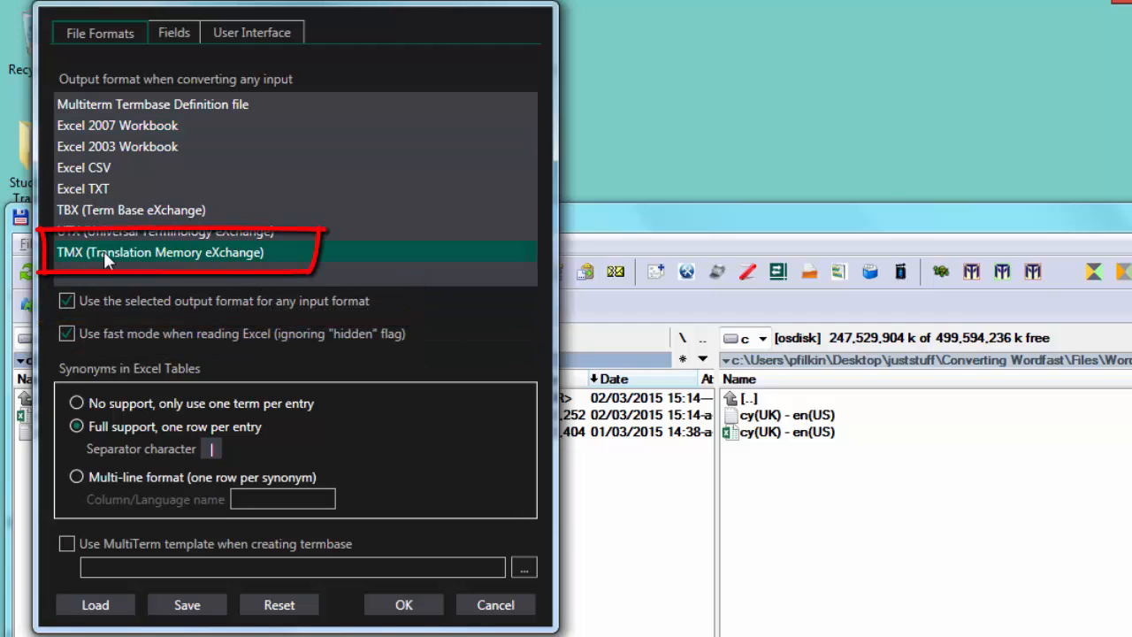
click(420, 608)
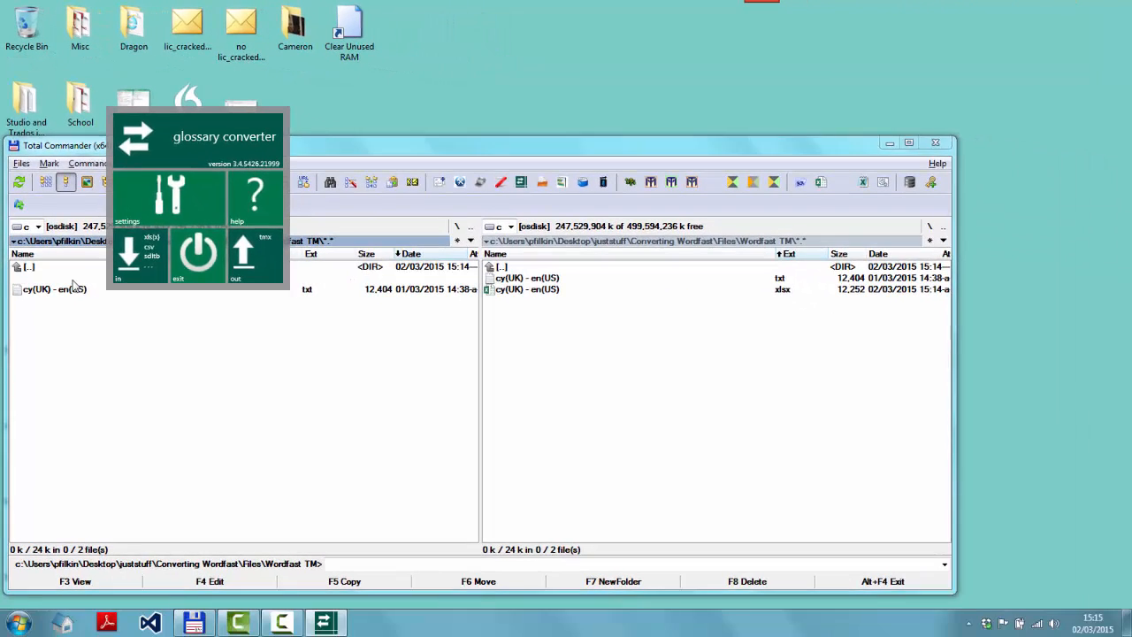
Convert the cy(UK) - en(US).xlsx file to TMX in Glossary Converter, keeping the Welsh and English language fields
click(111, 418)
key(space)
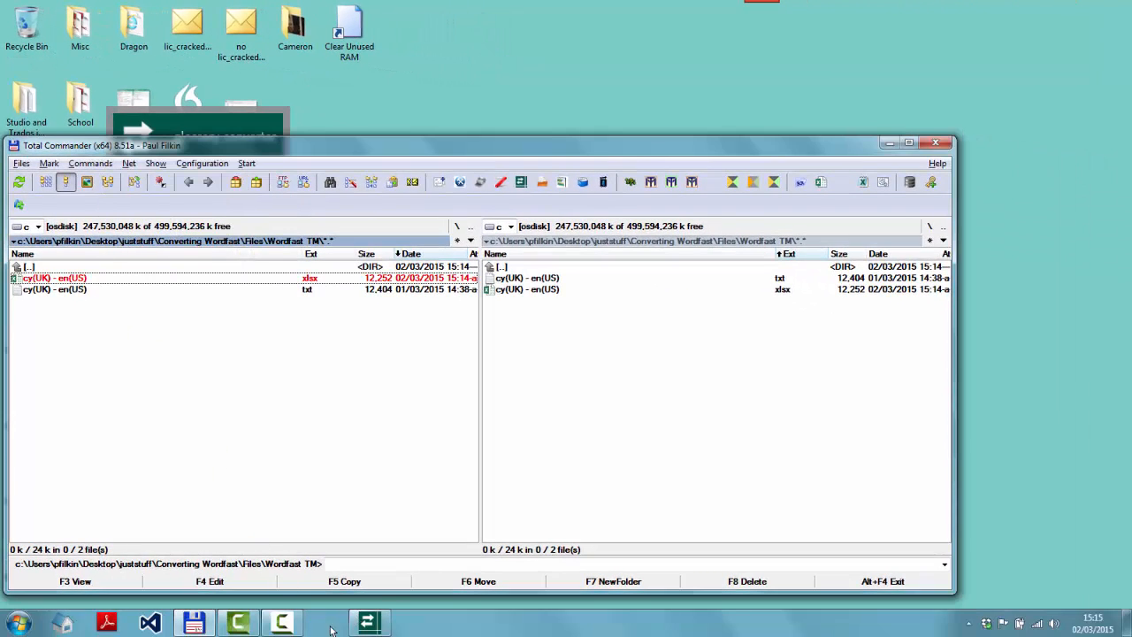
click(335, 626)
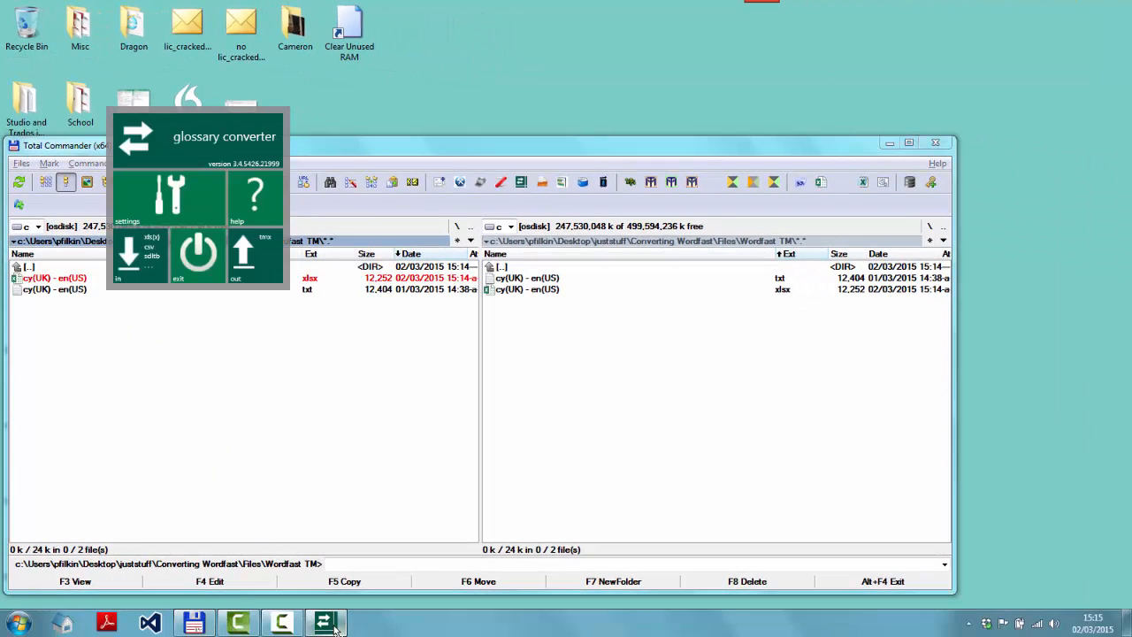
click(210, 281)
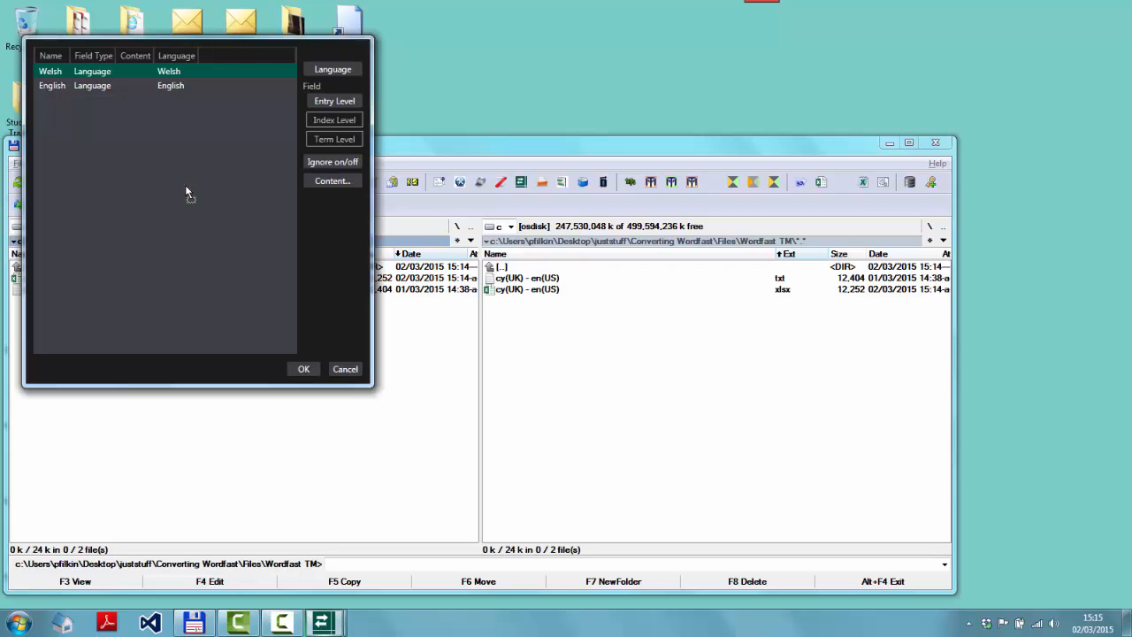
click(308, 371)
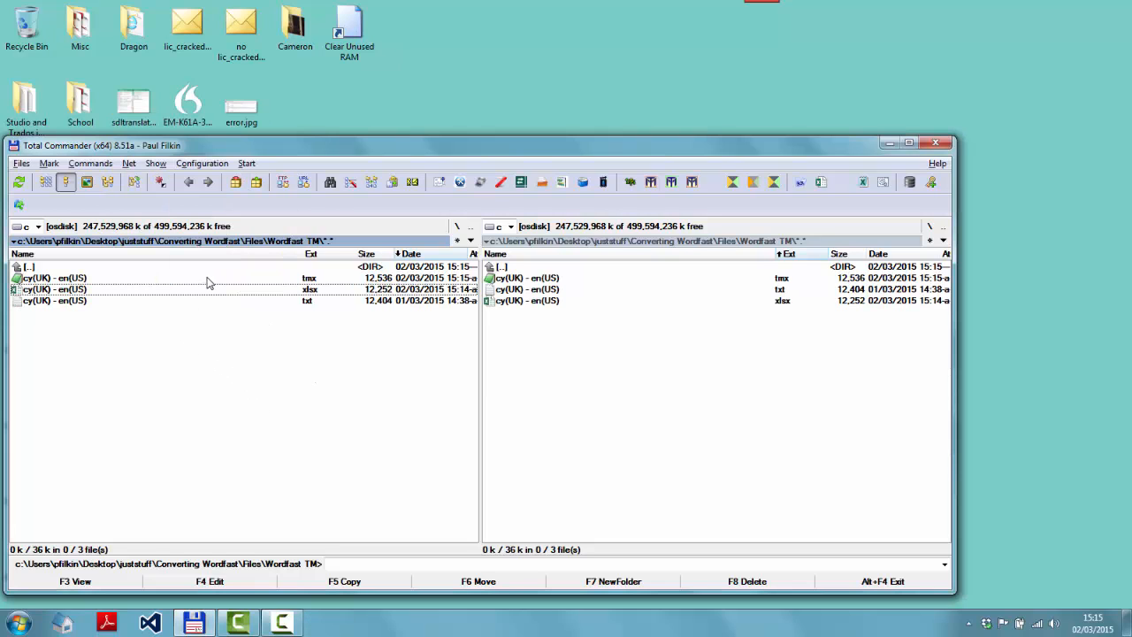
Open the new cy(UK) - en(US).tmx file in a text editor to inspect its content, then close it
click(207, 277)
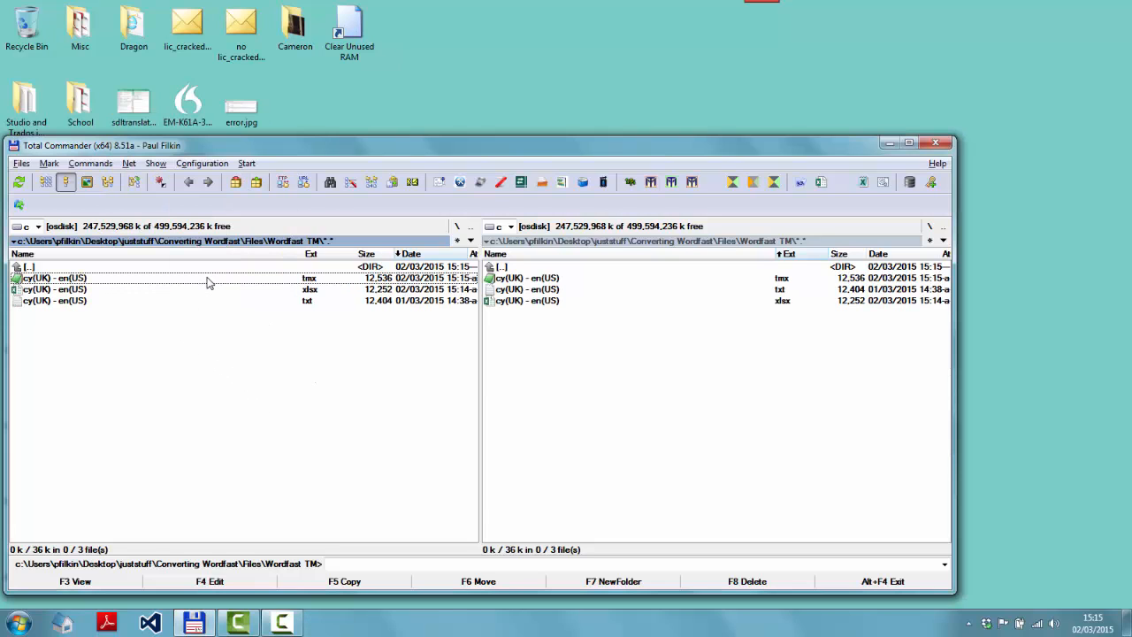
key(F4)
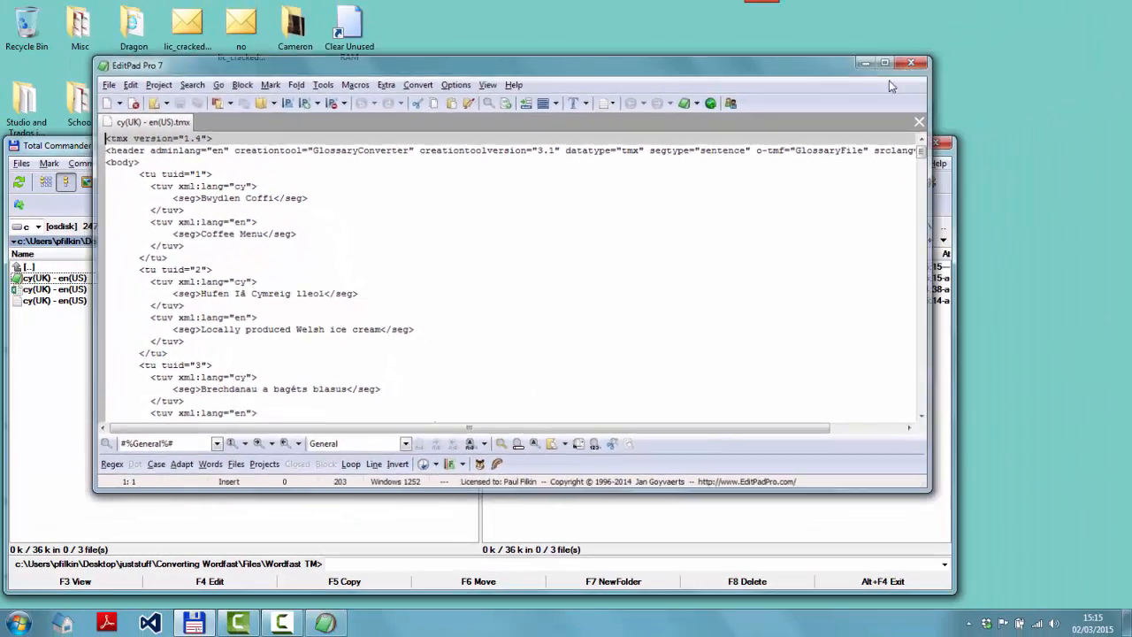
click(911, 62)
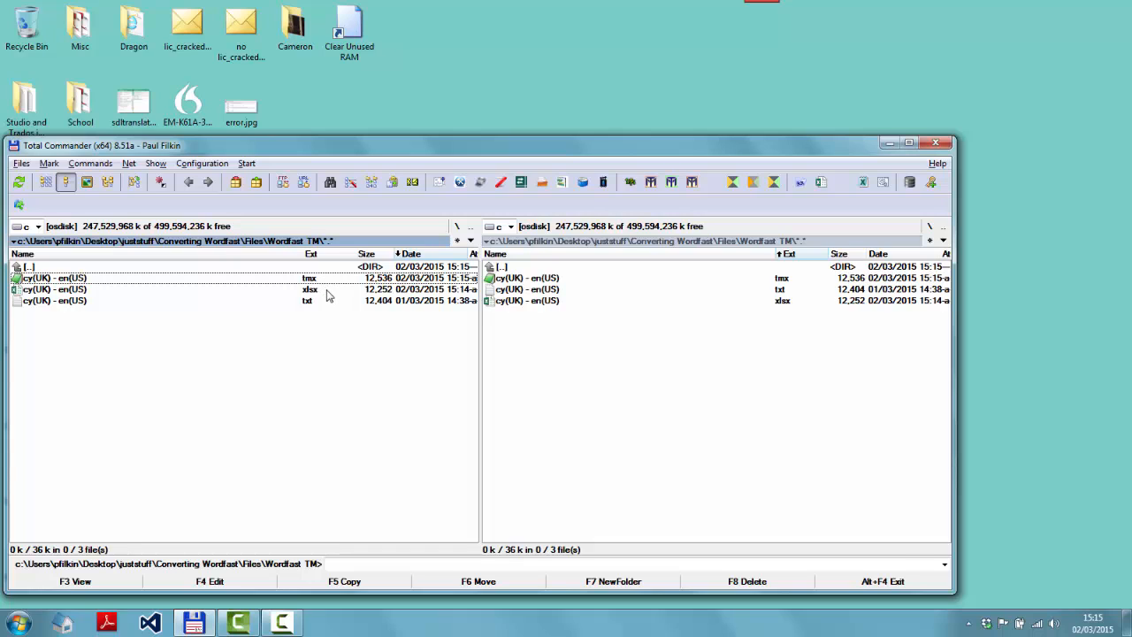
Launch Trados Studio 2014 and switch to the Translation Memories view
key(super+z)
text(2014)
key(Return)
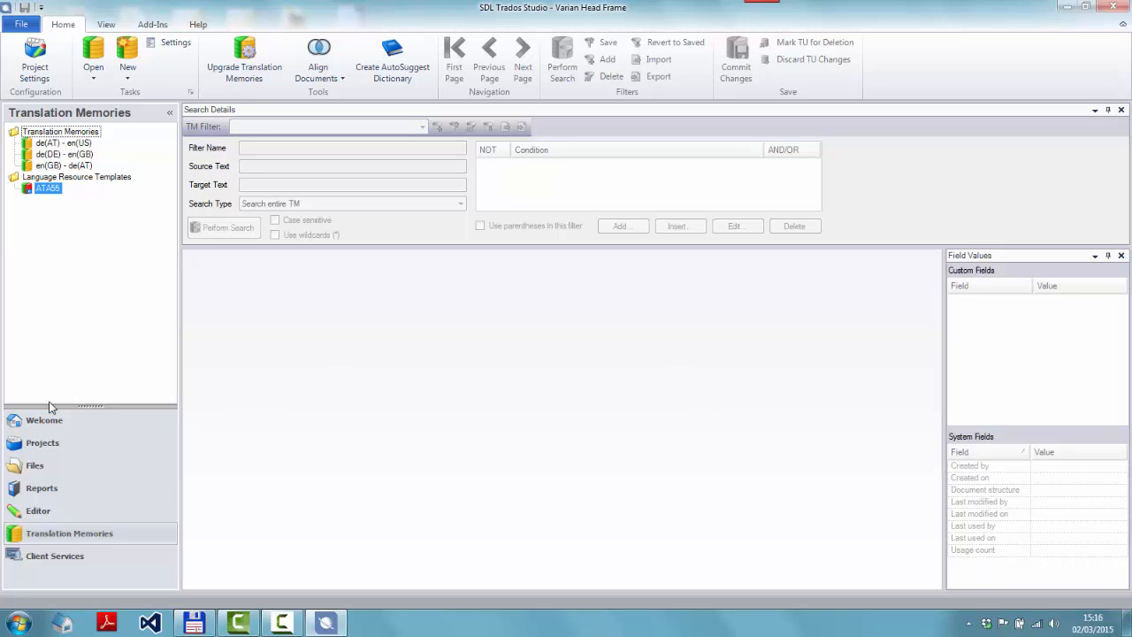
click(31, 422)
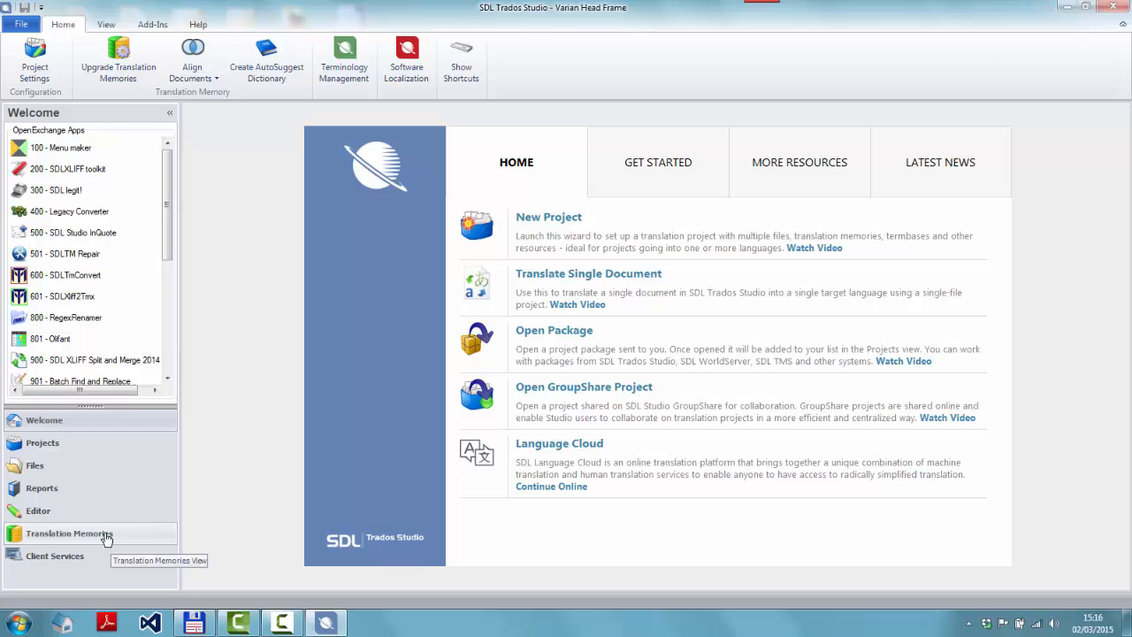
click(106, 536)
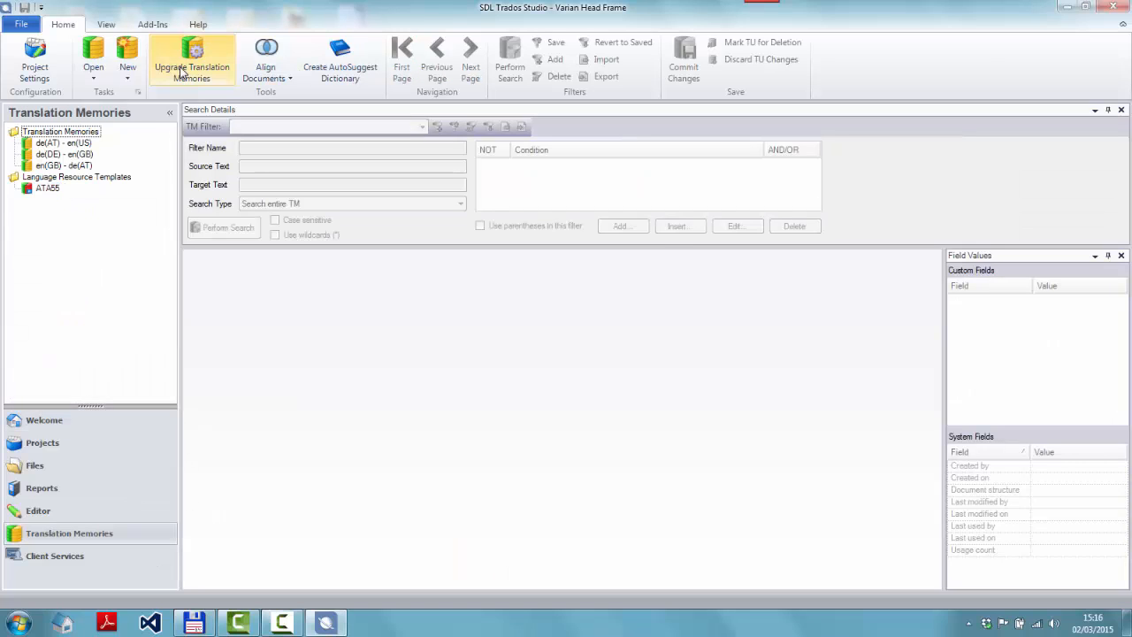
Start Upgrade Translation Memories and add the cy(UK) - en(US).tmx file as a file-based input TM
click(208, 622)
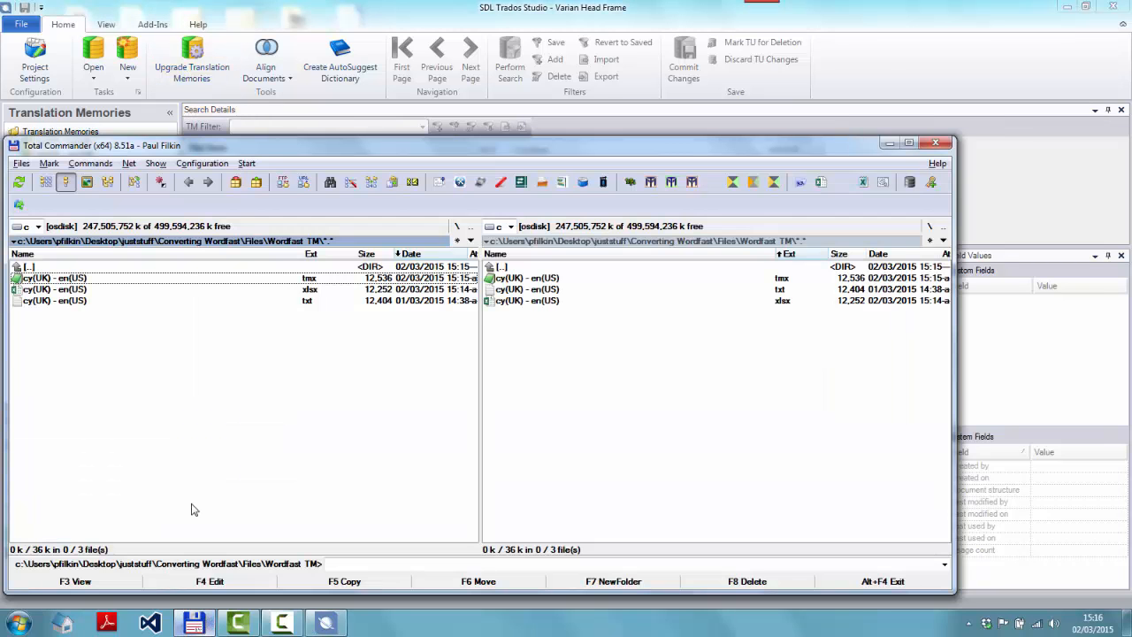
key(alt+Tab)
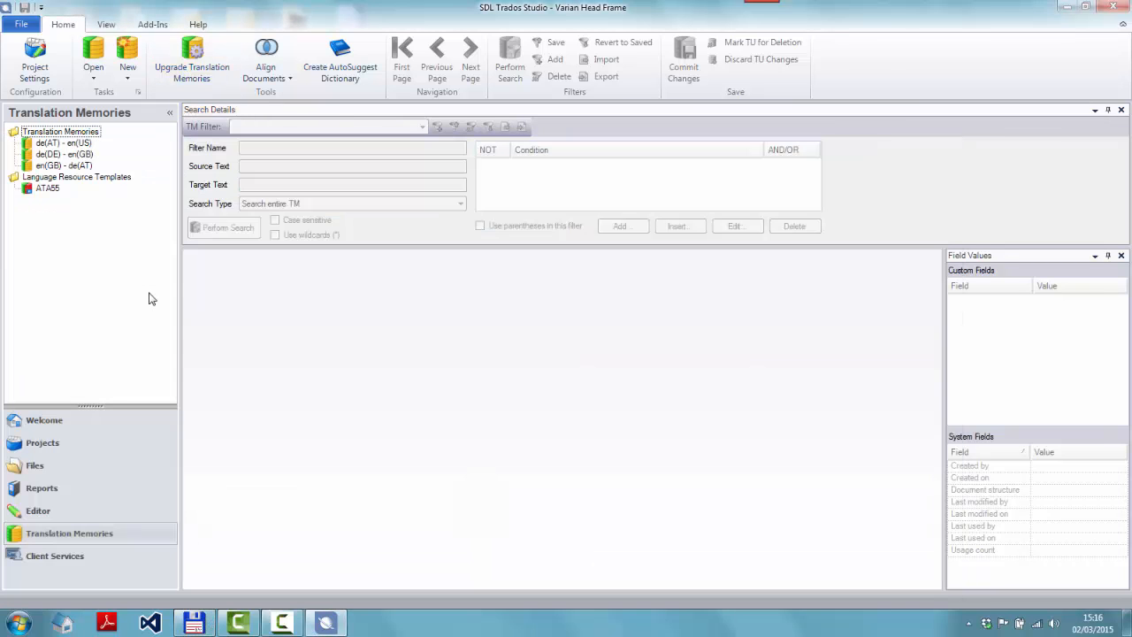
click(206, 69)
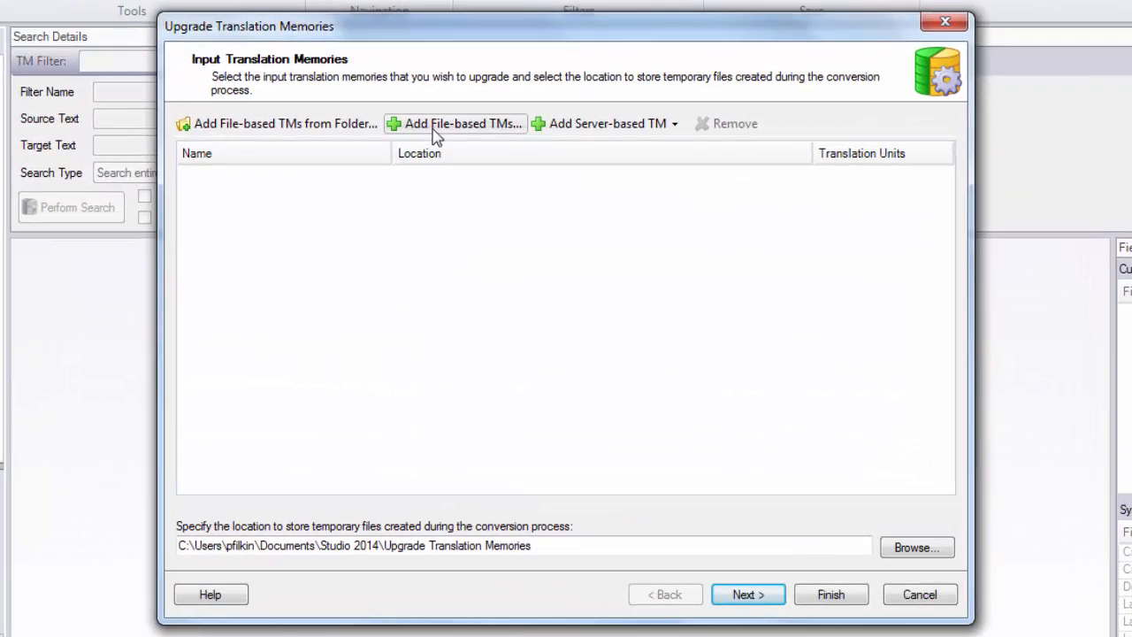
click(435, 125)
key(ctrl+v)
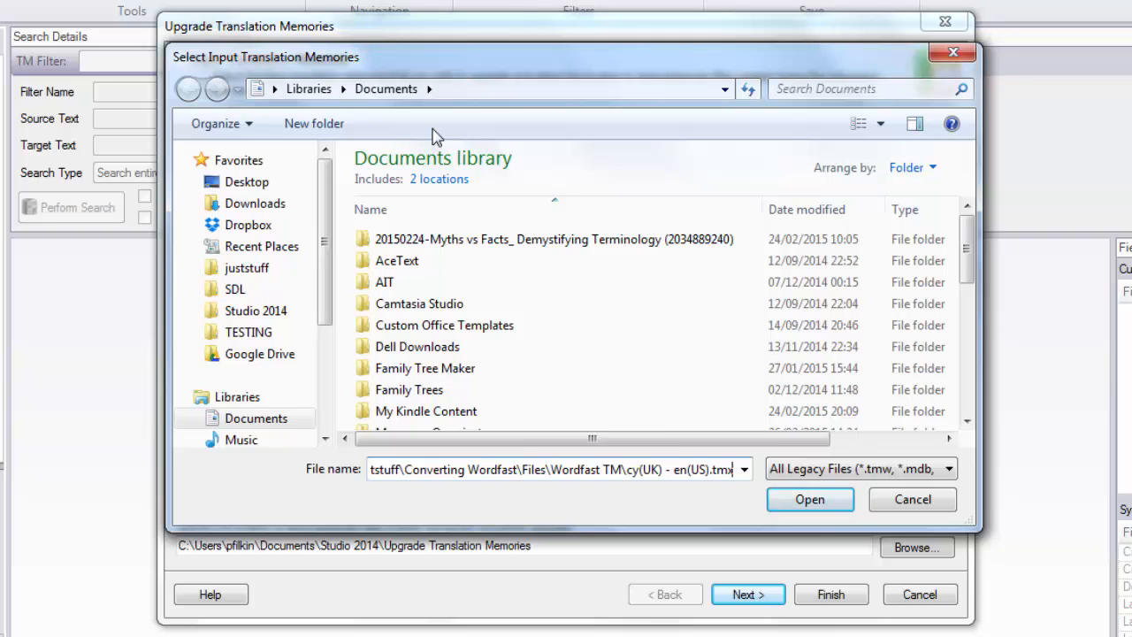
key(Return)
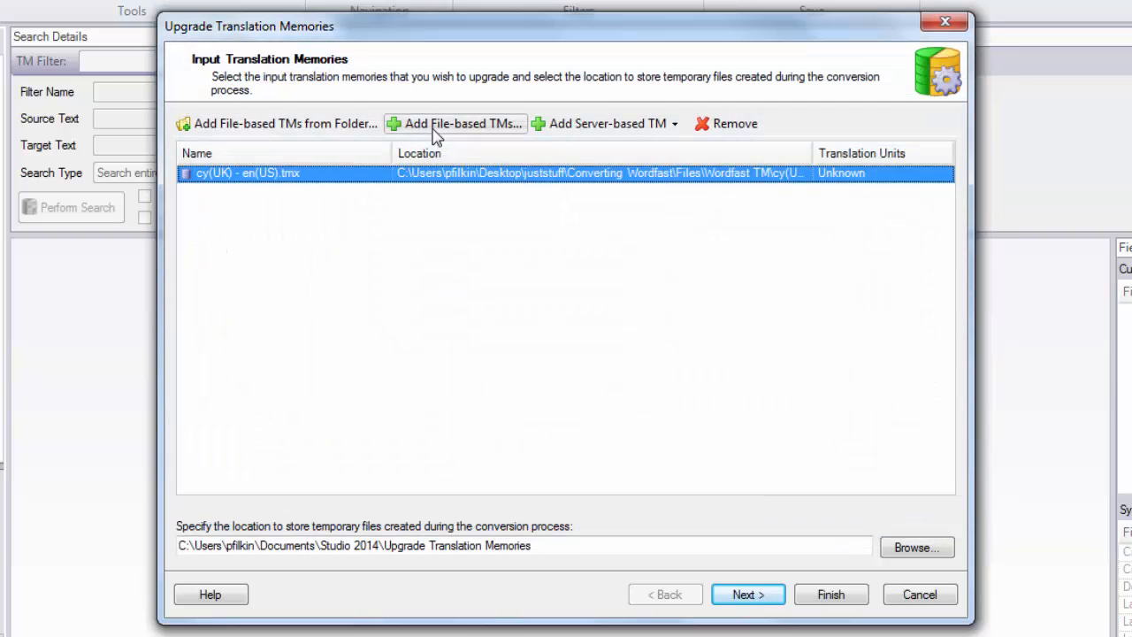
Accept the default output translation memory and enable character-based concordance search in its settings
click(748, 600)
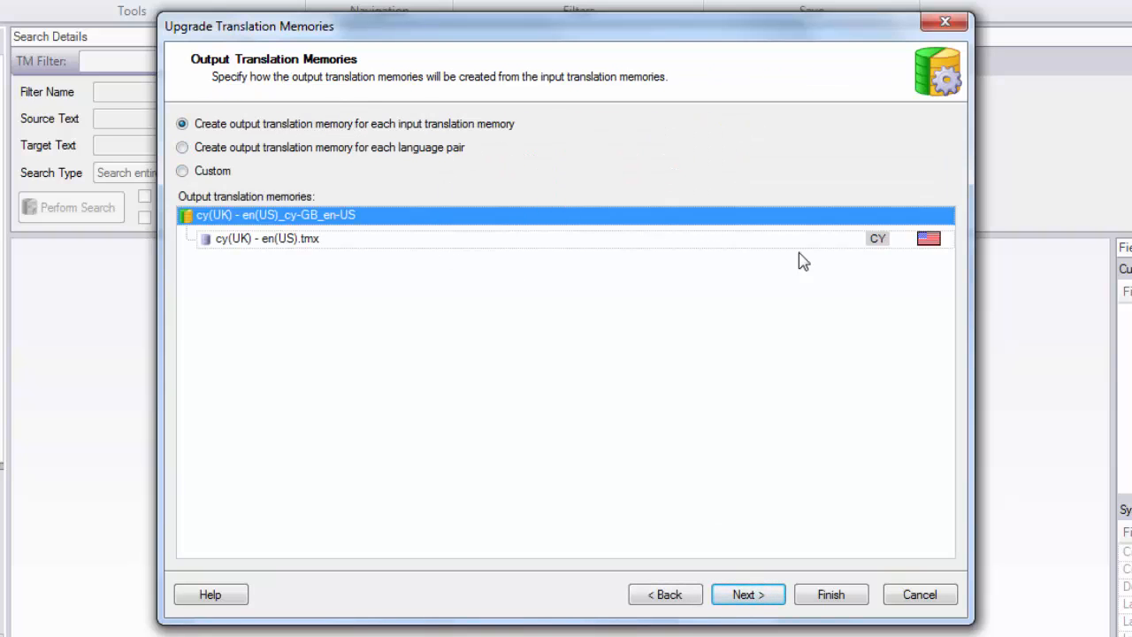
click(774, 596)
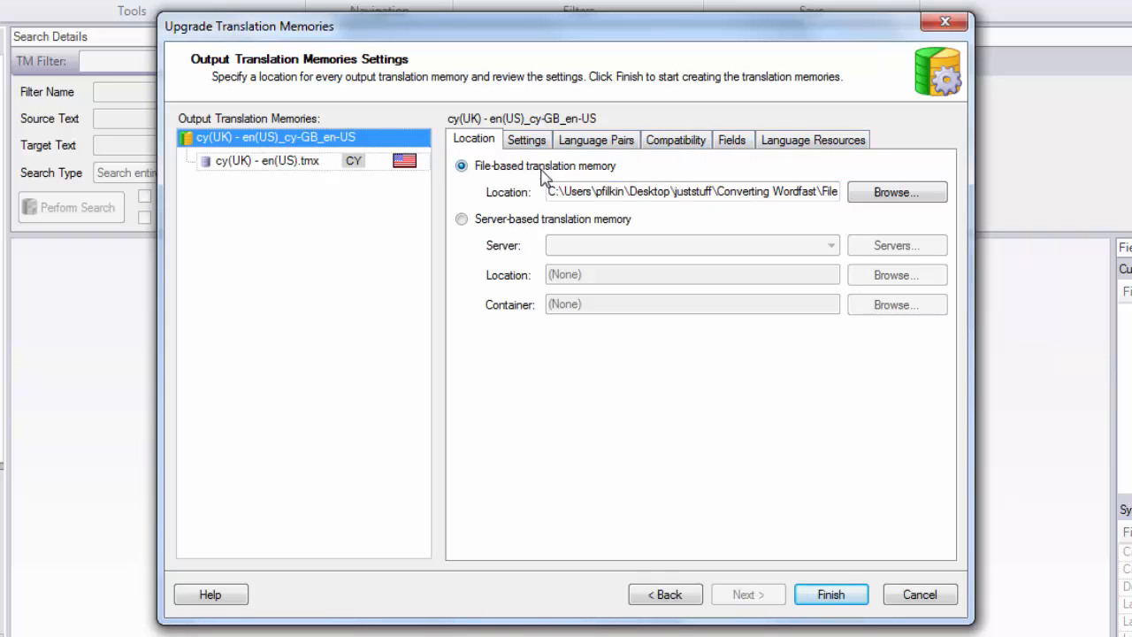
click(539, 142)
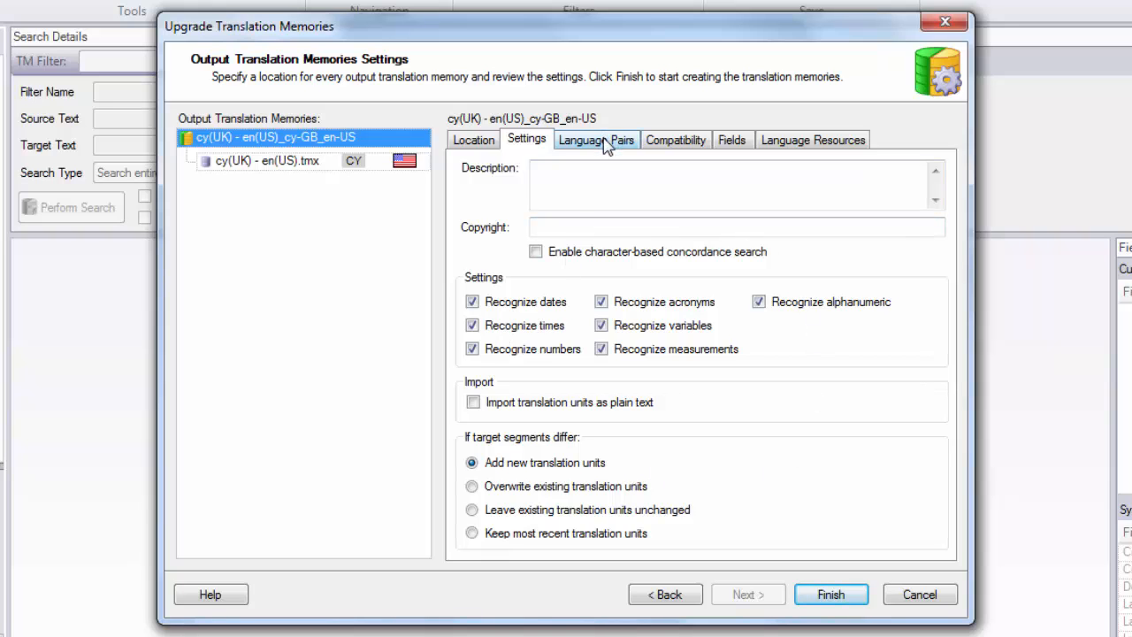
click(537, 253)
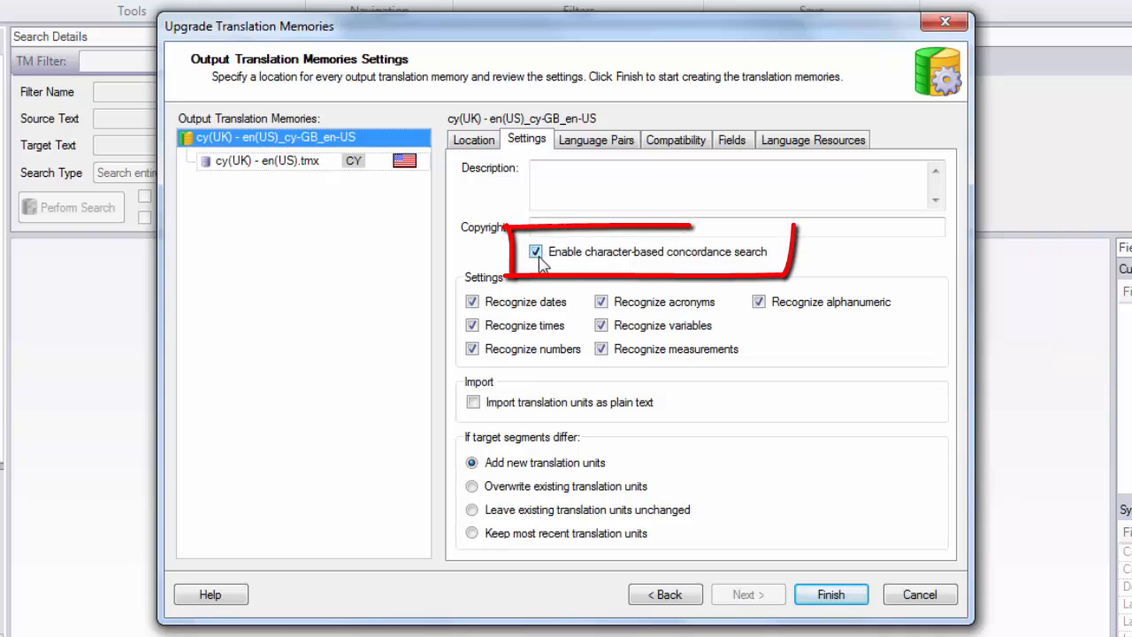
Set the upgraded TM's compatibility to be primarily used in mixed scenarios
click(595, 141)
click(676, 142)
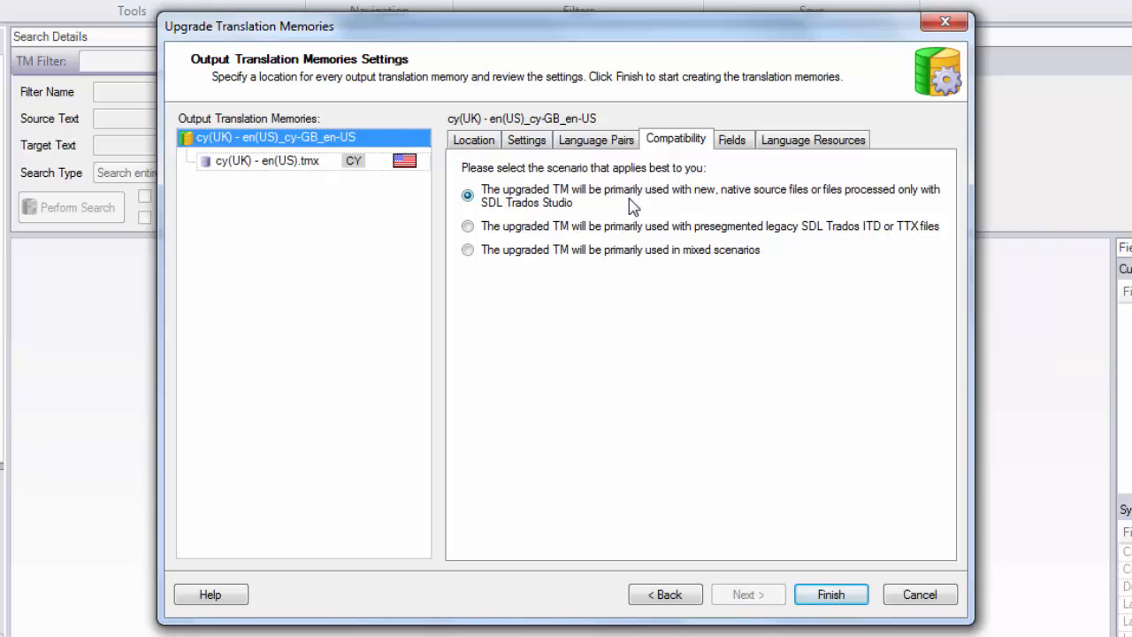
click(468, 250)
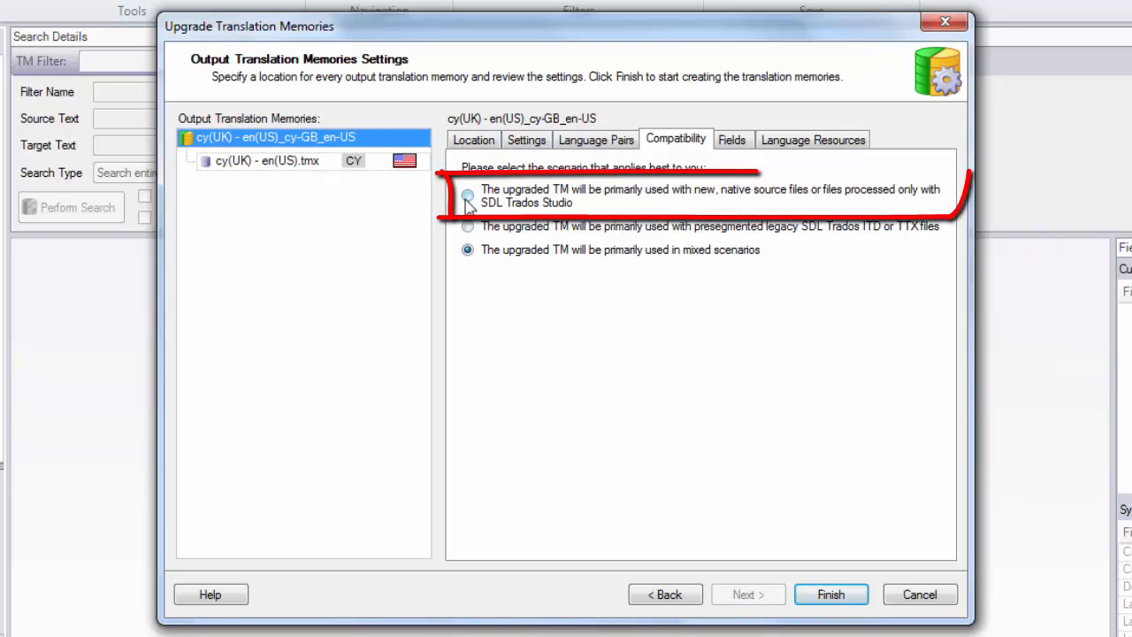
click(467, 249)
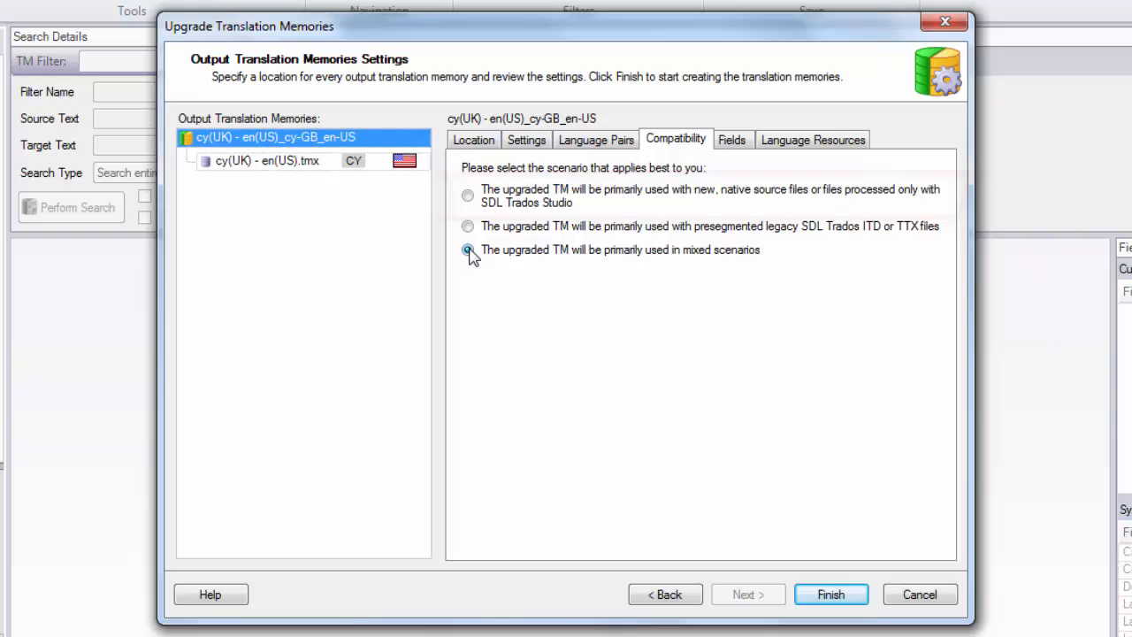
Review the fields and language resources, then finish the upgrade and close the wizard
click(733, 140)
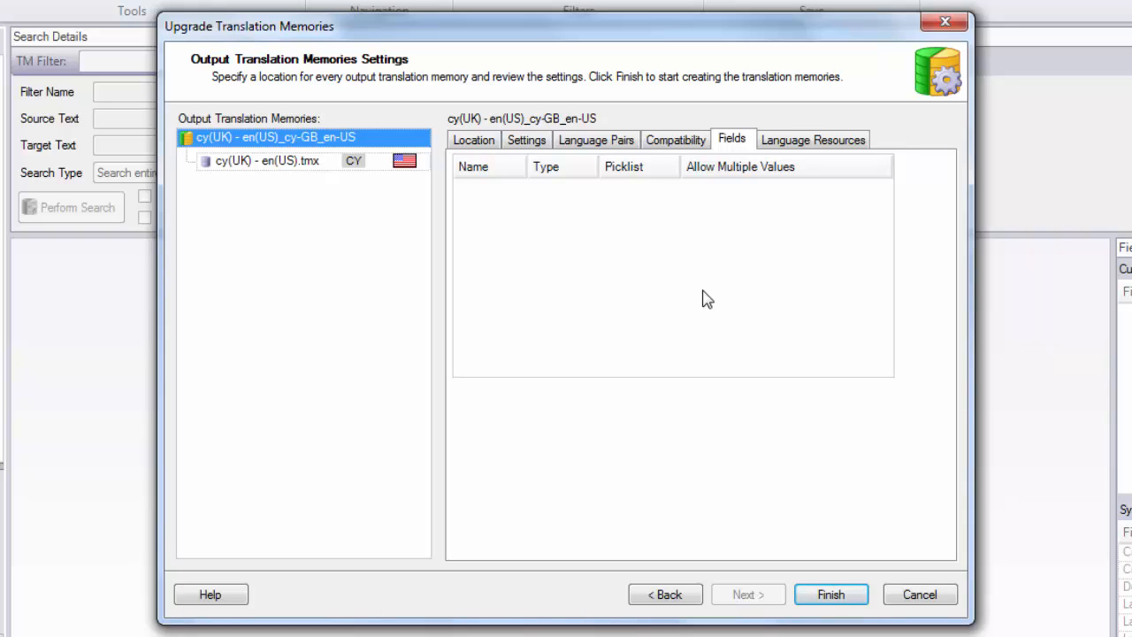
click(818, 148)
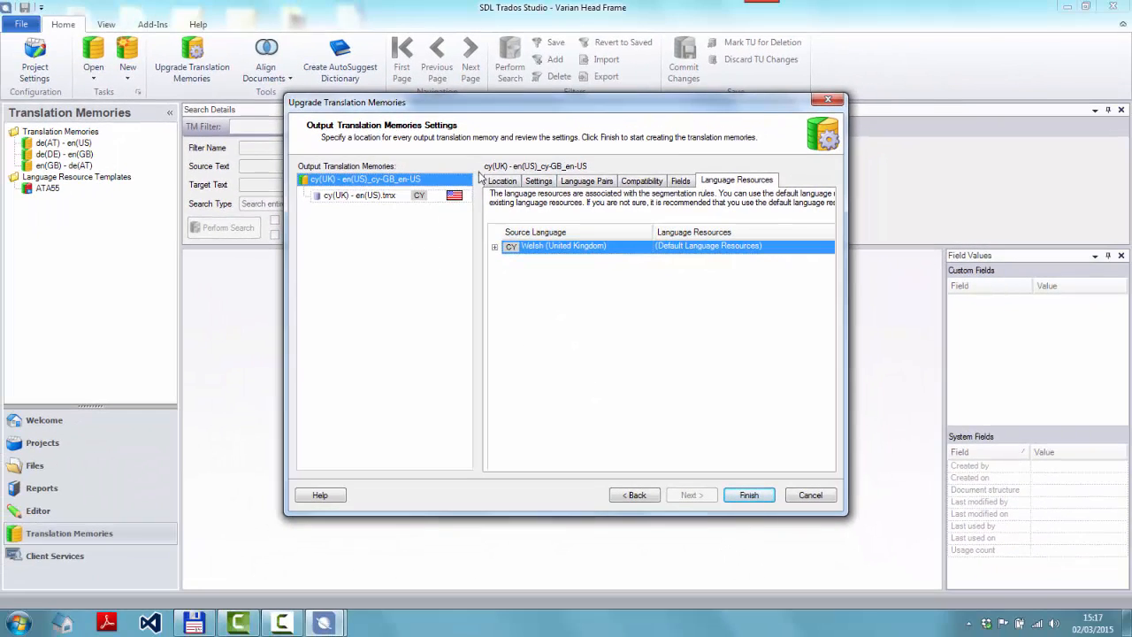
click(749, 498)
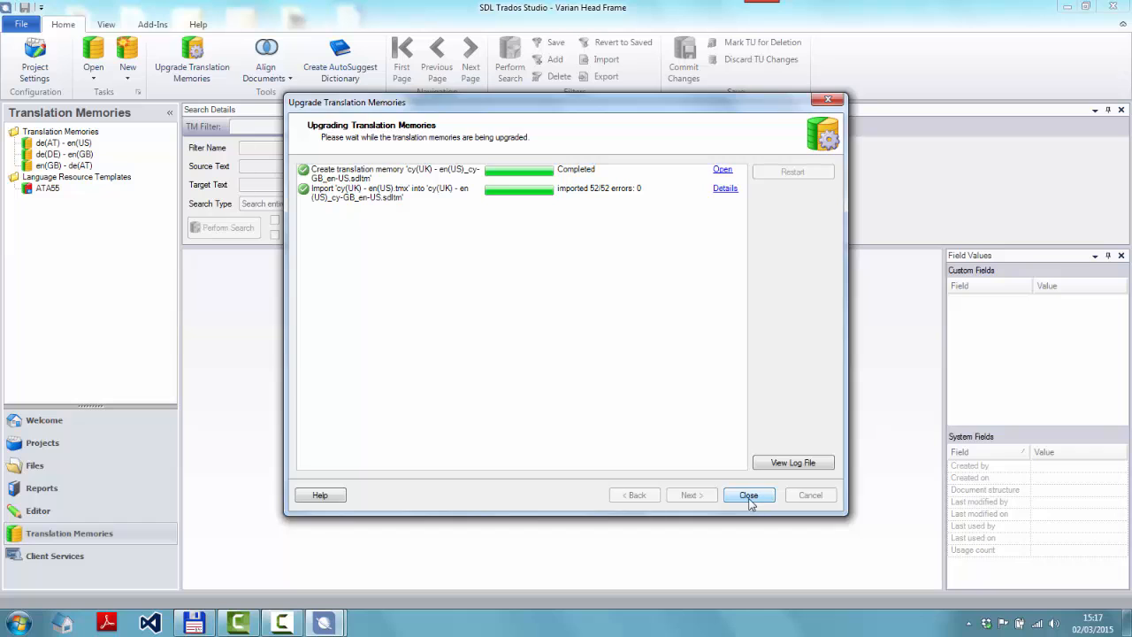
click(749, 497)
click(575, 358)
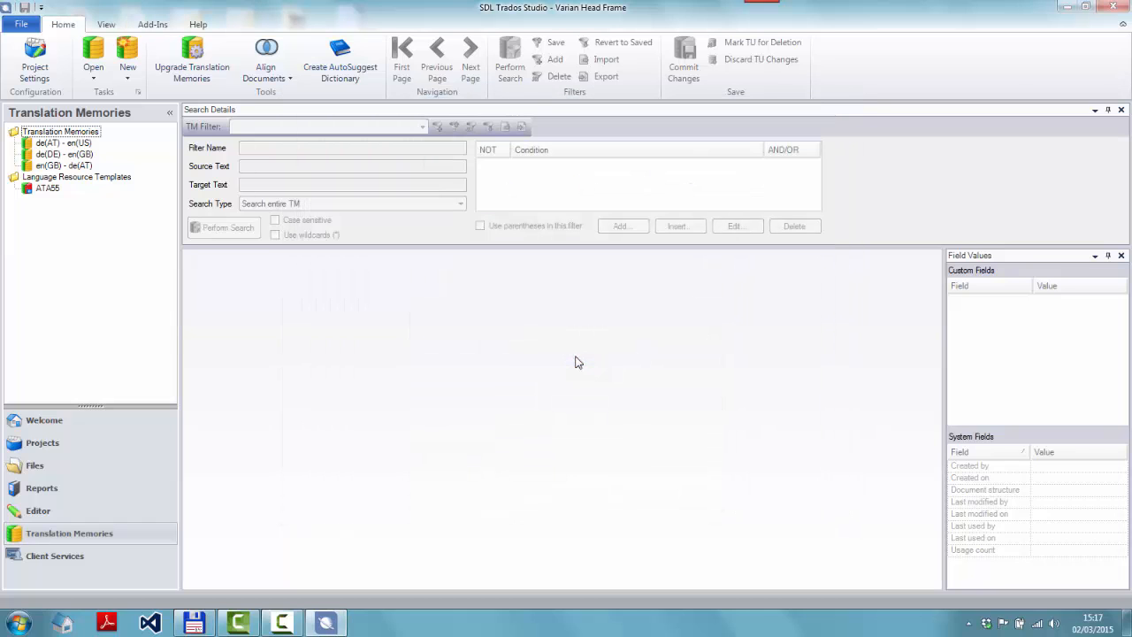
Open the upgraded cy(UK) - en(US)_cy-GB_en-US.sdltm translation memory in Studio by pasting its path
click(212, 622)
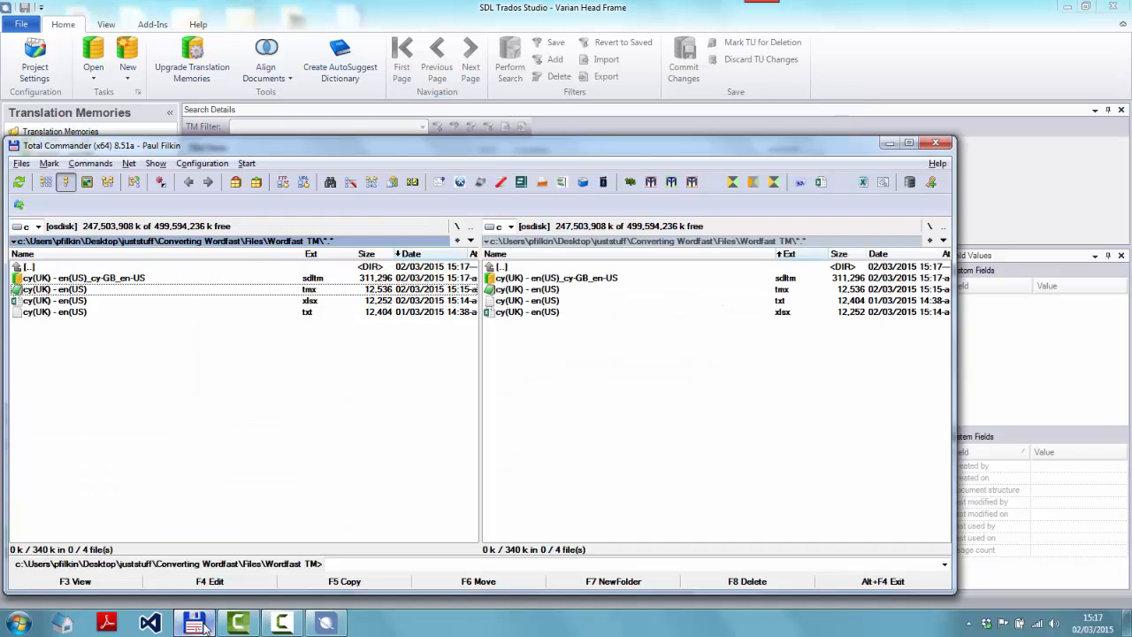
click(149, 282)
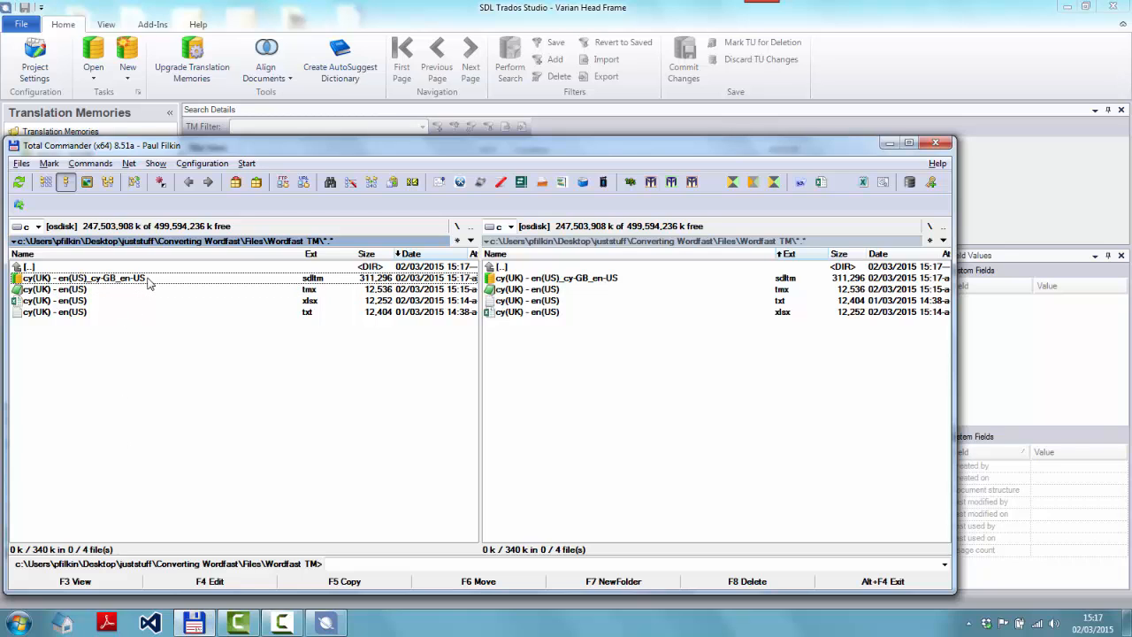
key(alt+Tab)
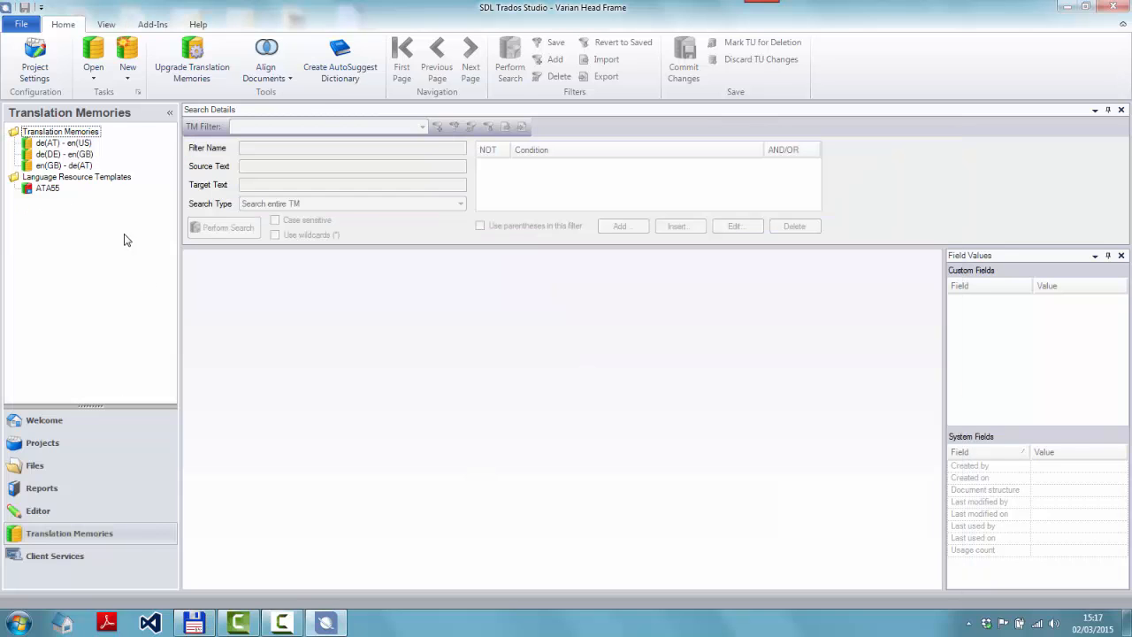
click(98, 55)
key(ctrl+v)
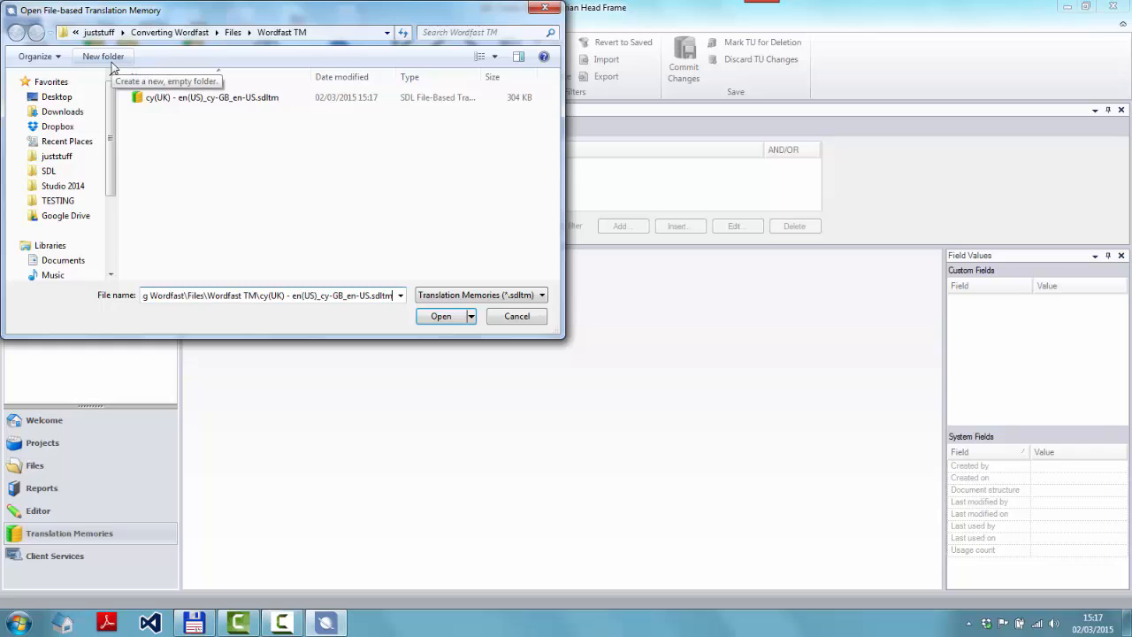
key(Return)
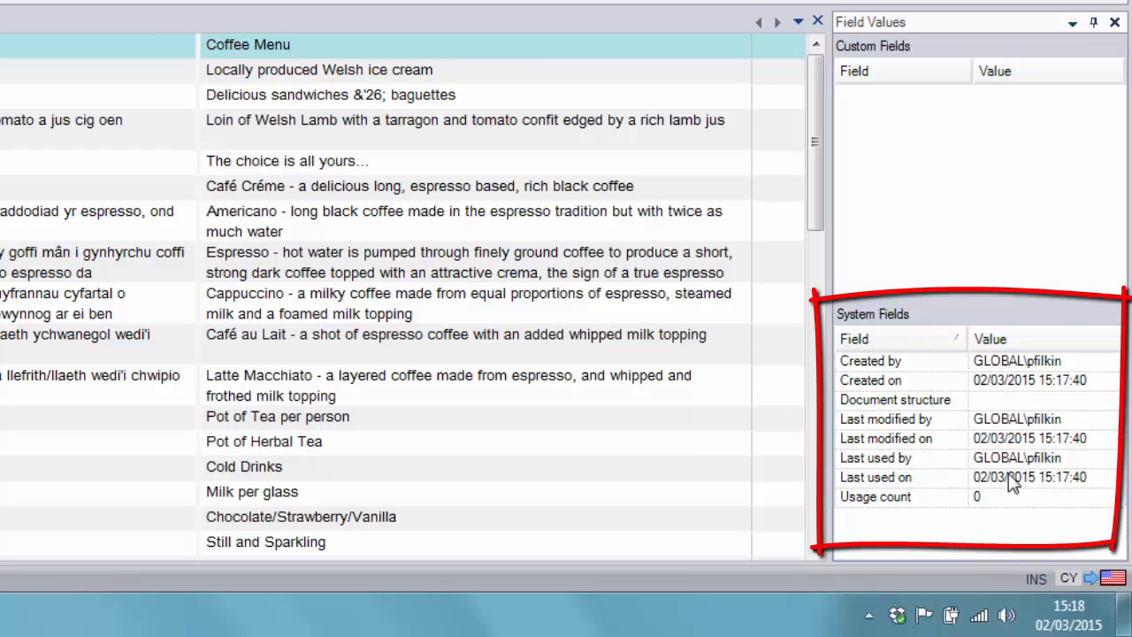
Browse the imported translation units and their system field values, then close the TM view
click(410, 74)
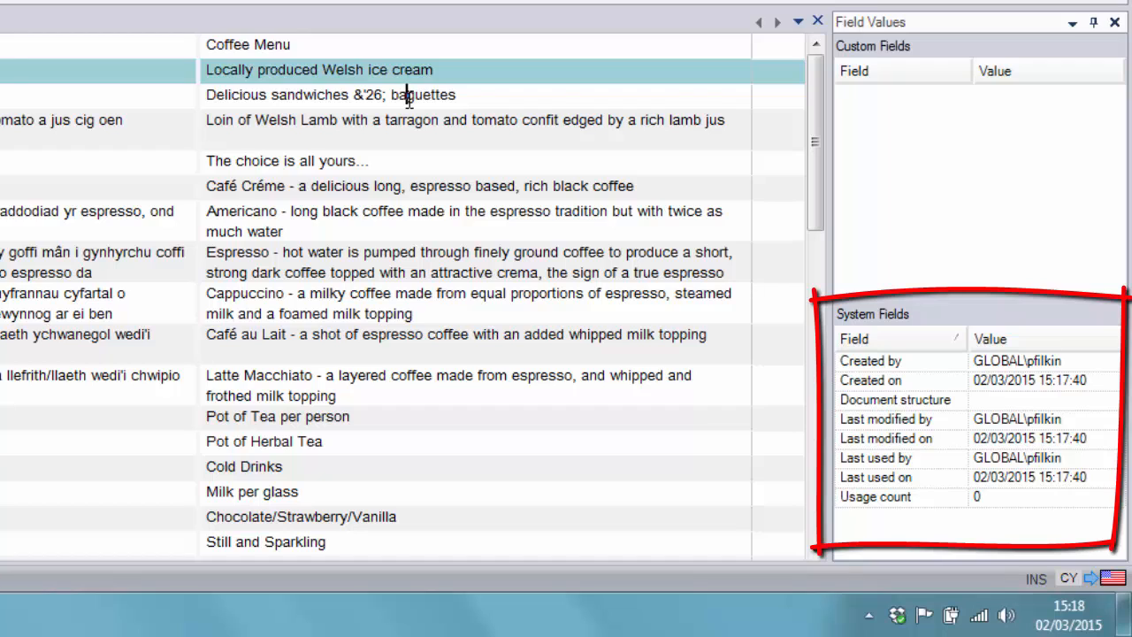
click(408, 98)
click(409, 128)
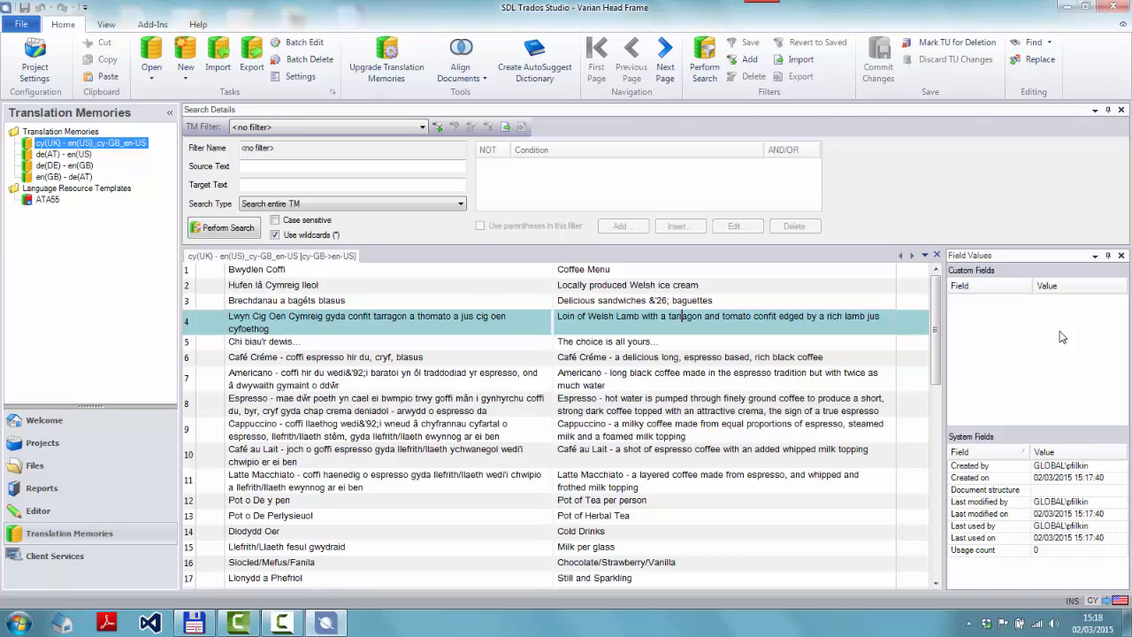
click(936, 255)
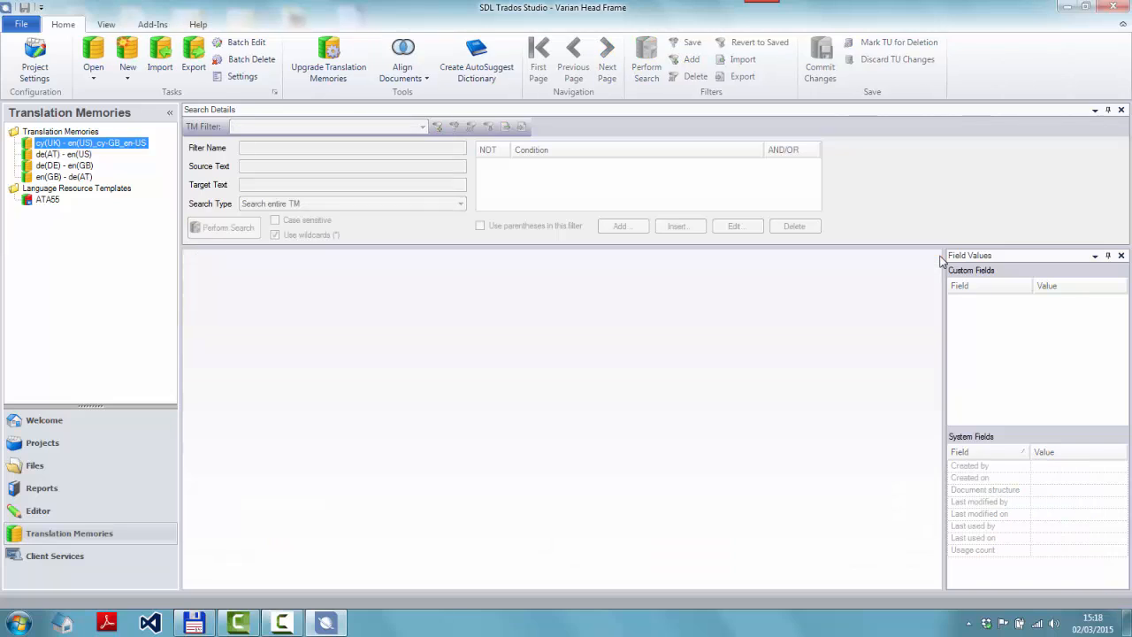
Delete the cy(UK) - en(US).tmx file from the Wordfast TM folder
click(196, 622)
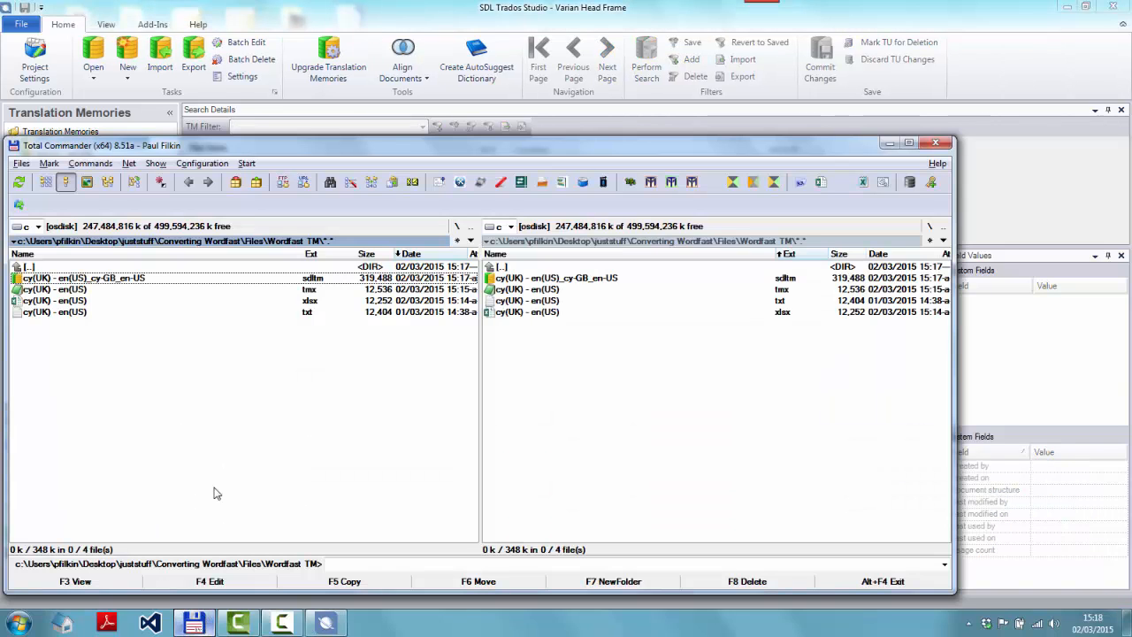
click(172, 292)
key(Delete)
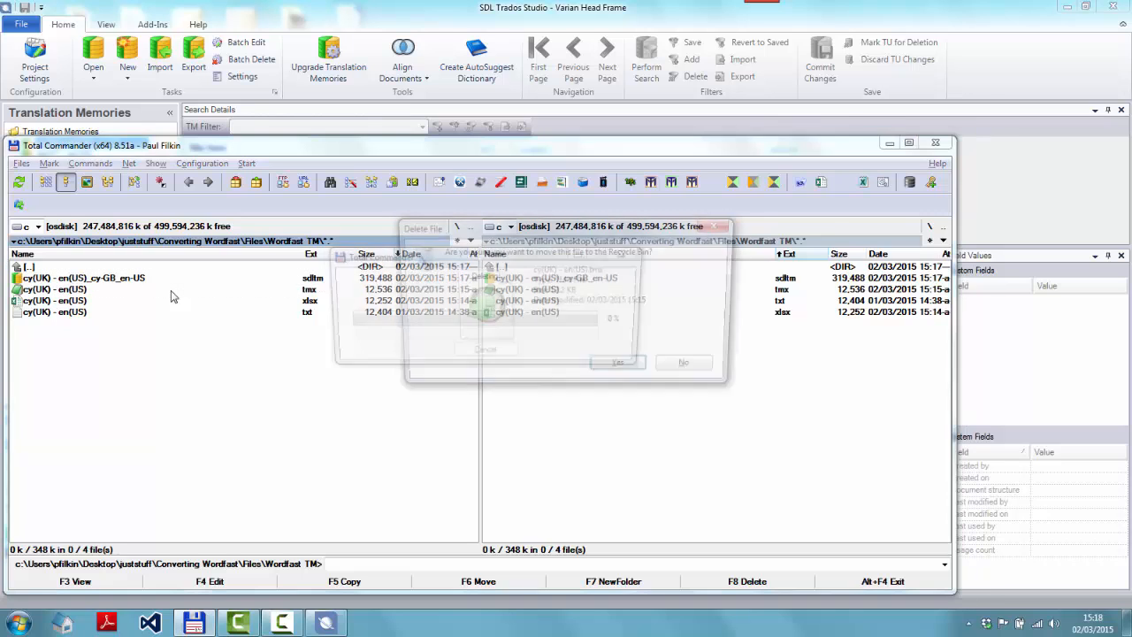
key(Return)
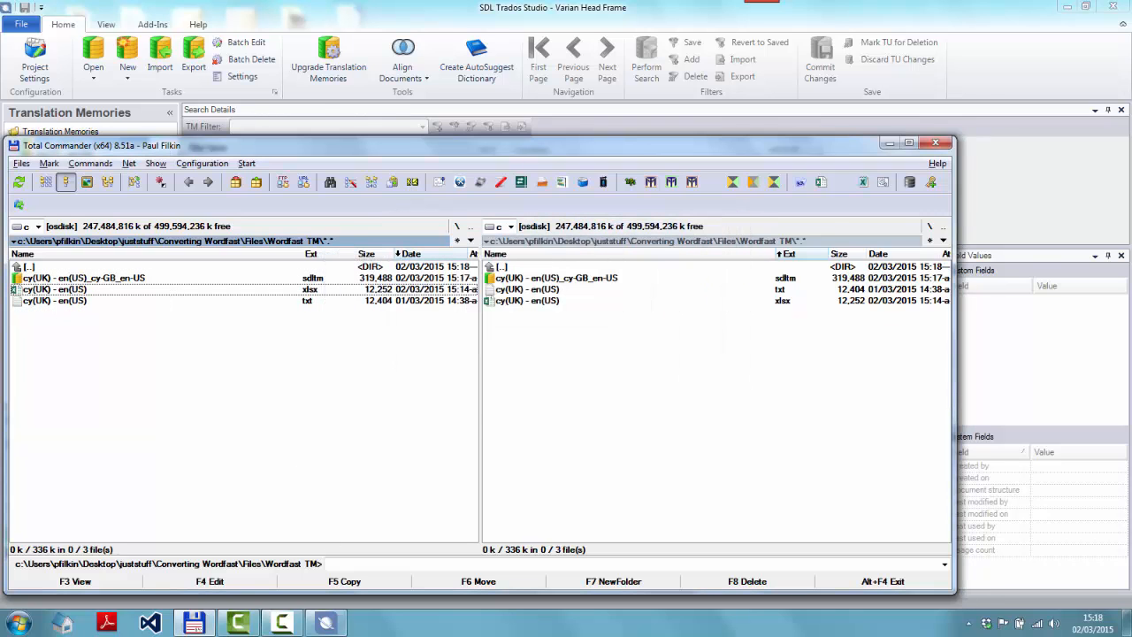
Remove the cy(UK) - en(US)_cy-GB_en-US translation memory from the Translation Memories list
click(329, 626)
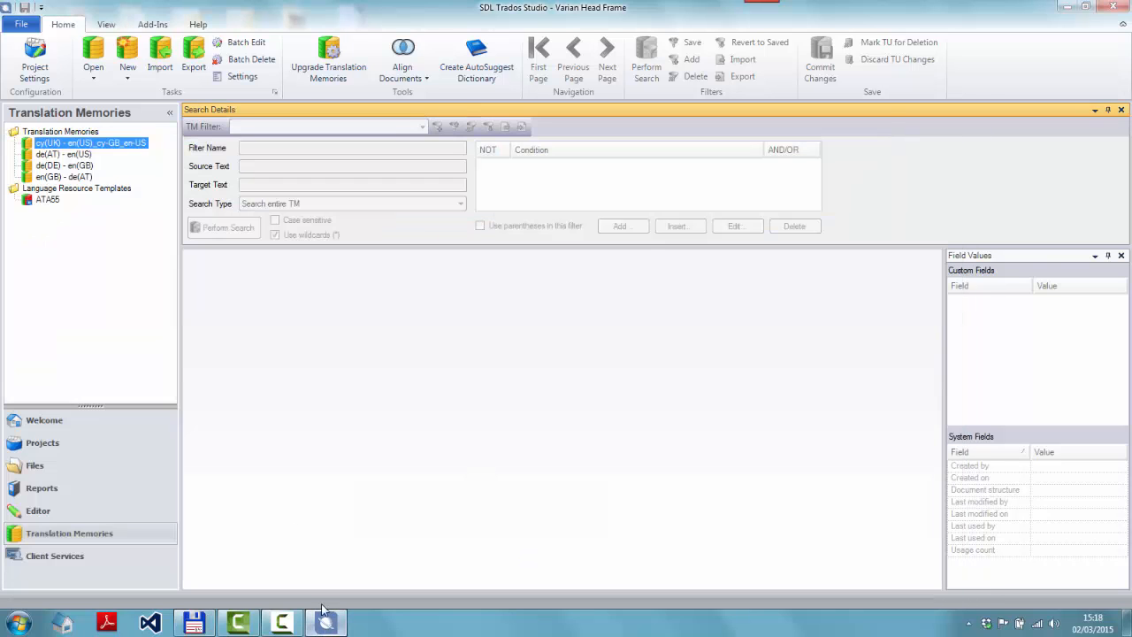
right_click(91, 142)
click(146, 285)
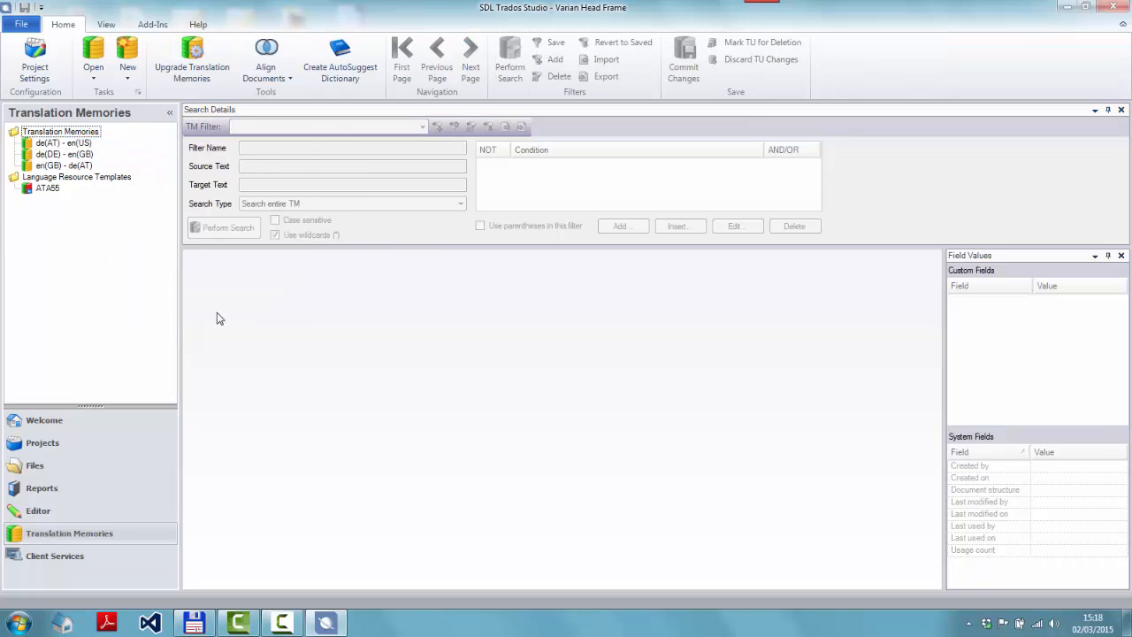
Delete the .sdltm and .xlsx files, leaving only the cy(UK) - en(US).txt Wordfast export
click(196, 623)
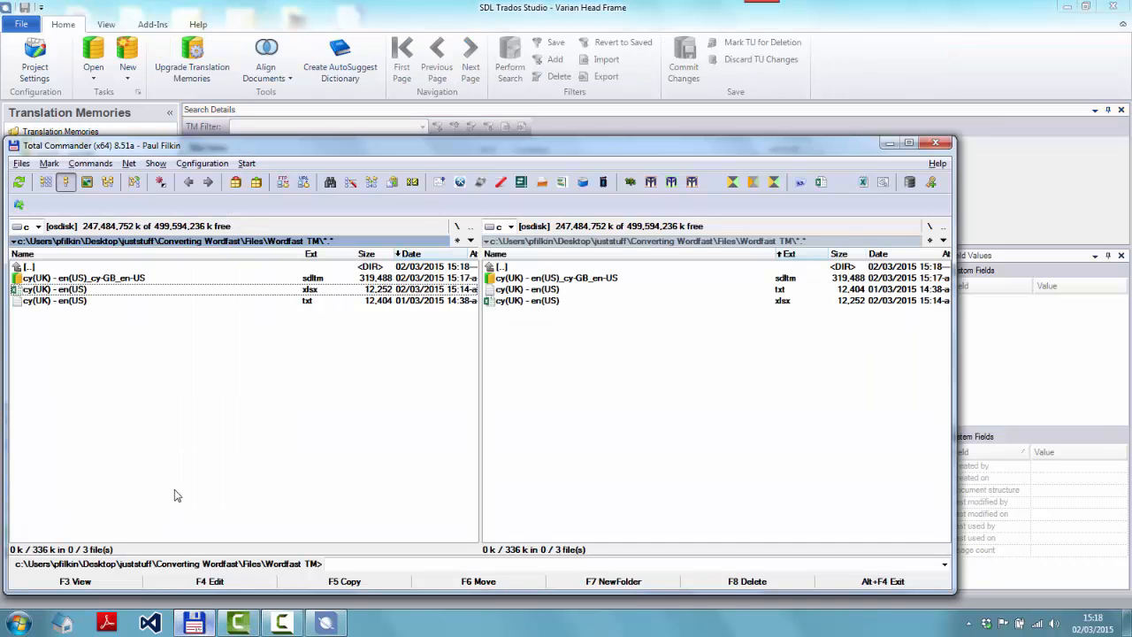
key(Delete)
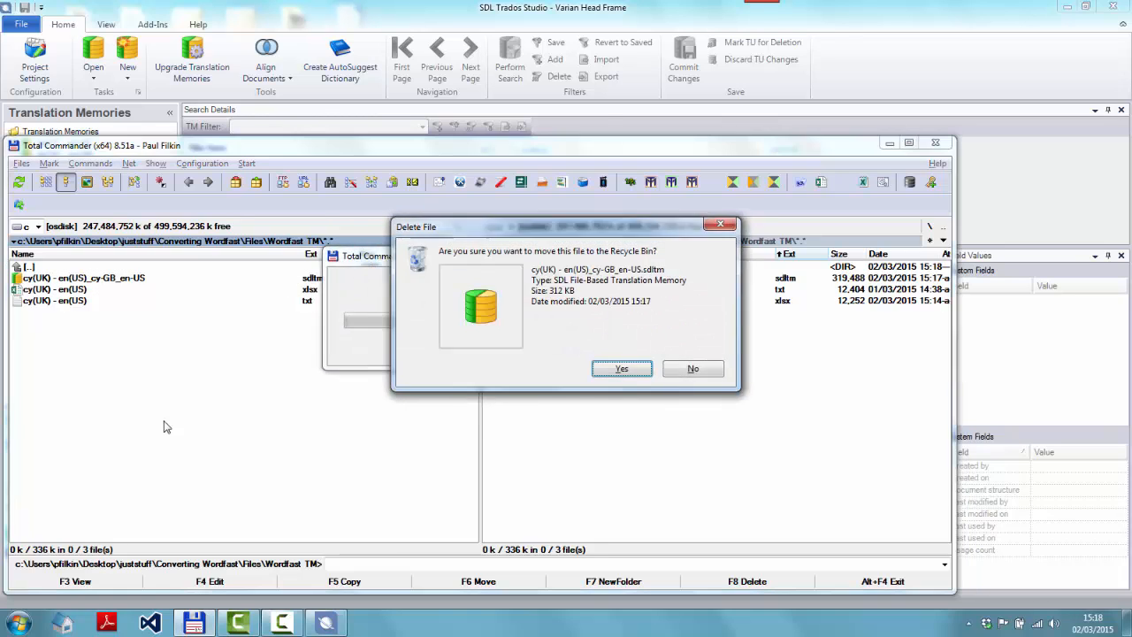
key(Return)
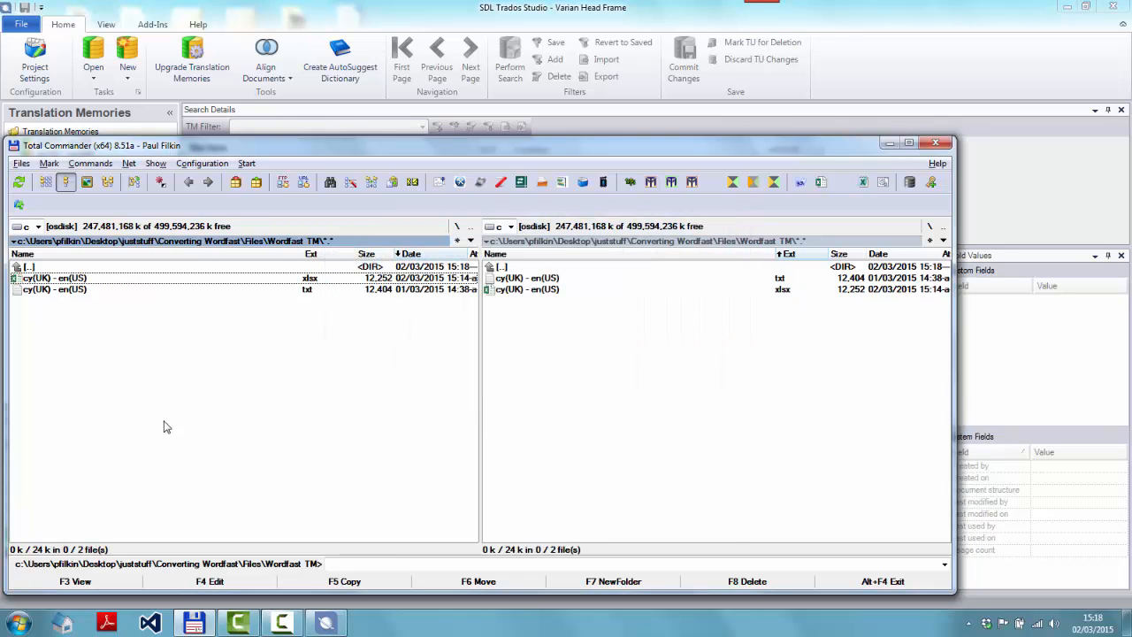
key(Delete)
key(Return)
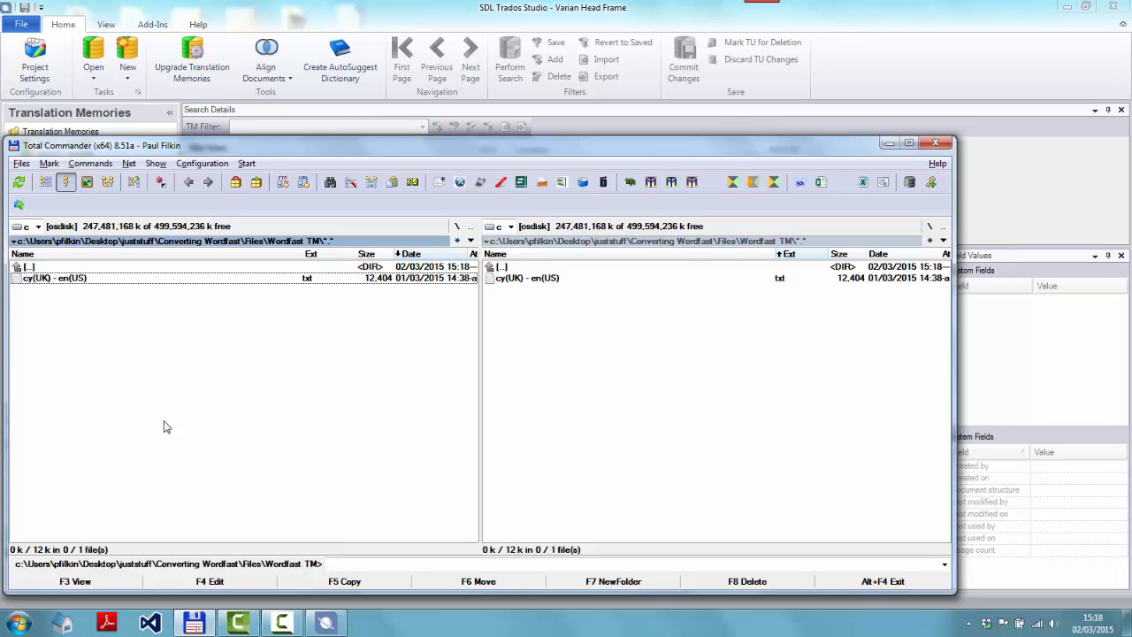
Launch Olifant and remove the missing TMX file from its recent TMs list
key(alt+space)
text(Olifant)
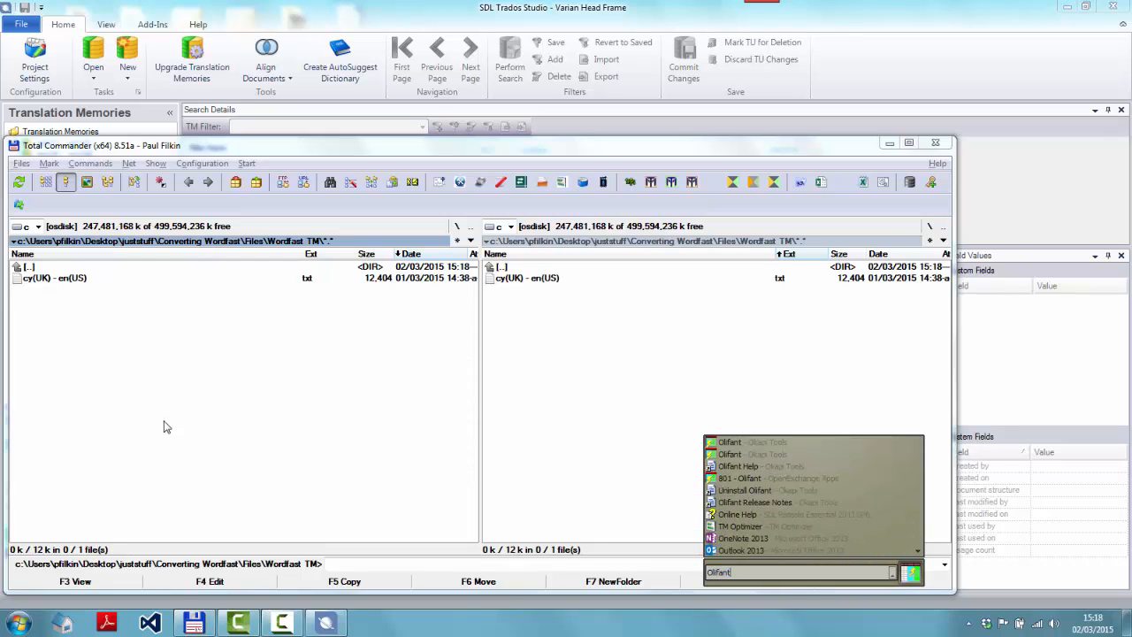
key(Return)
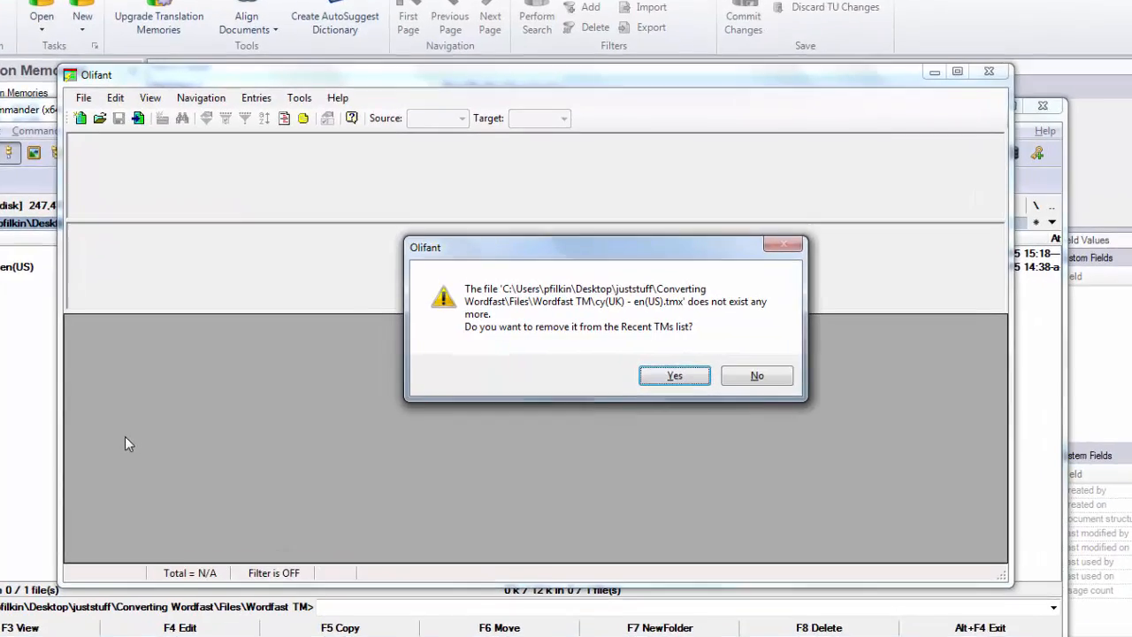
click(694, 378)
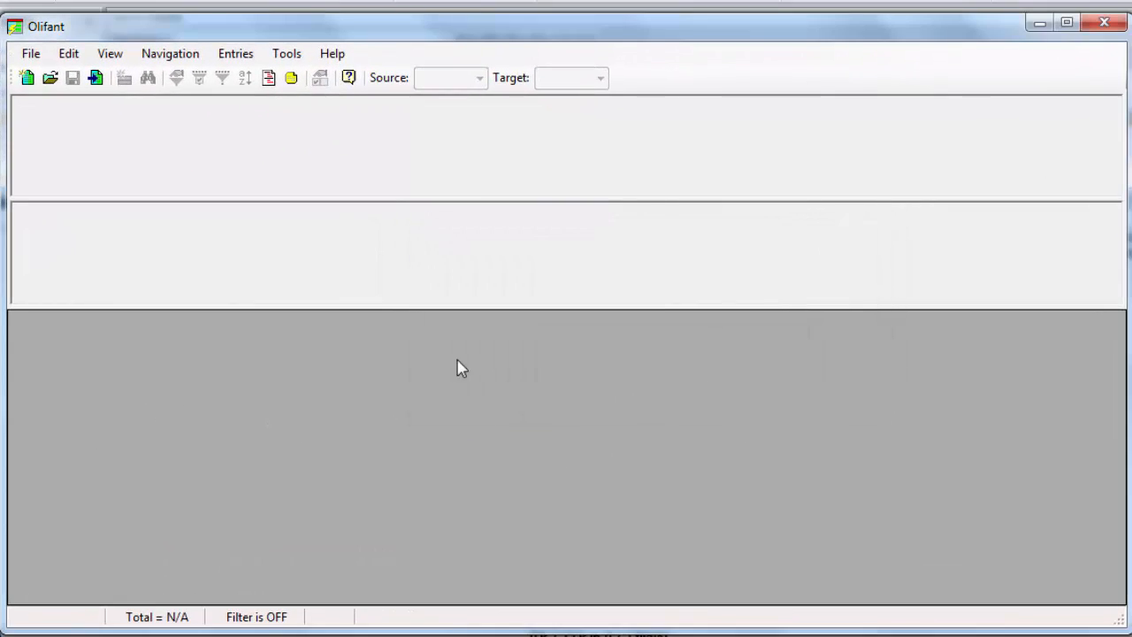
Open cy(UK) - en(US).txt in Olifant as a Wordfast TM file (*.txt)
click(36, 54)
click(69, 101)
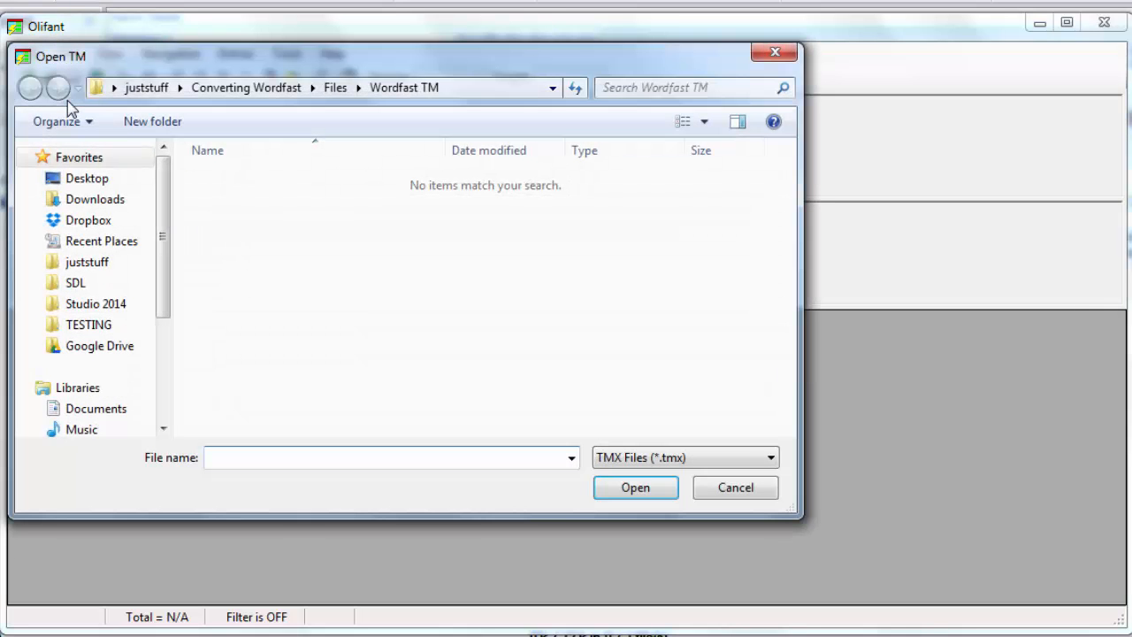
click(696, 460)
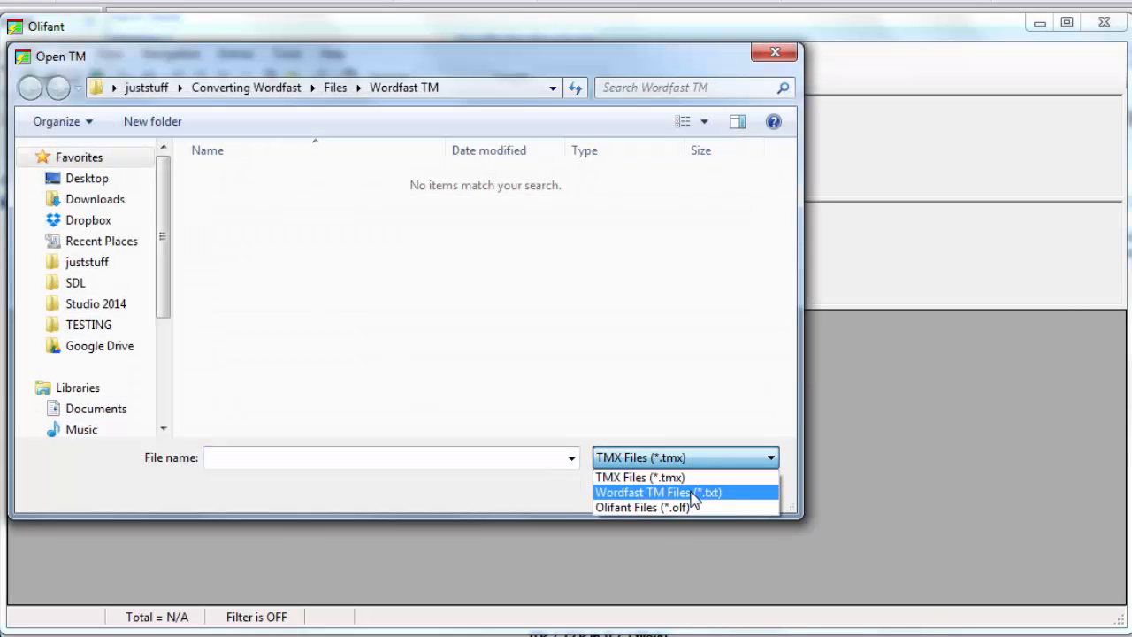
click(695, 492)
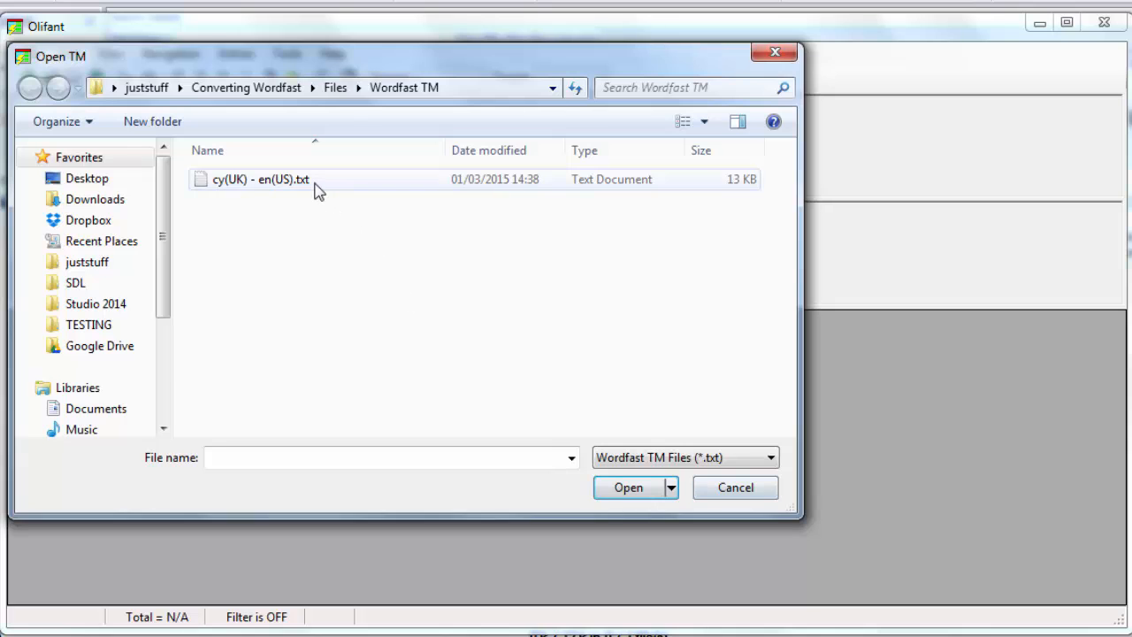
click(310, 183)
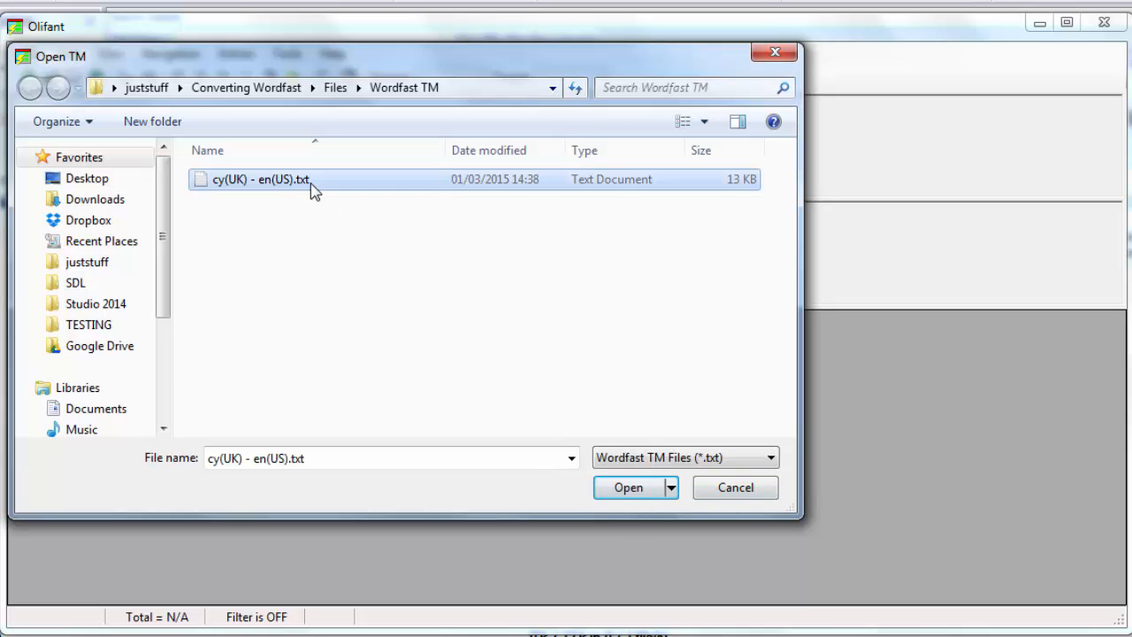
click(629, 487)
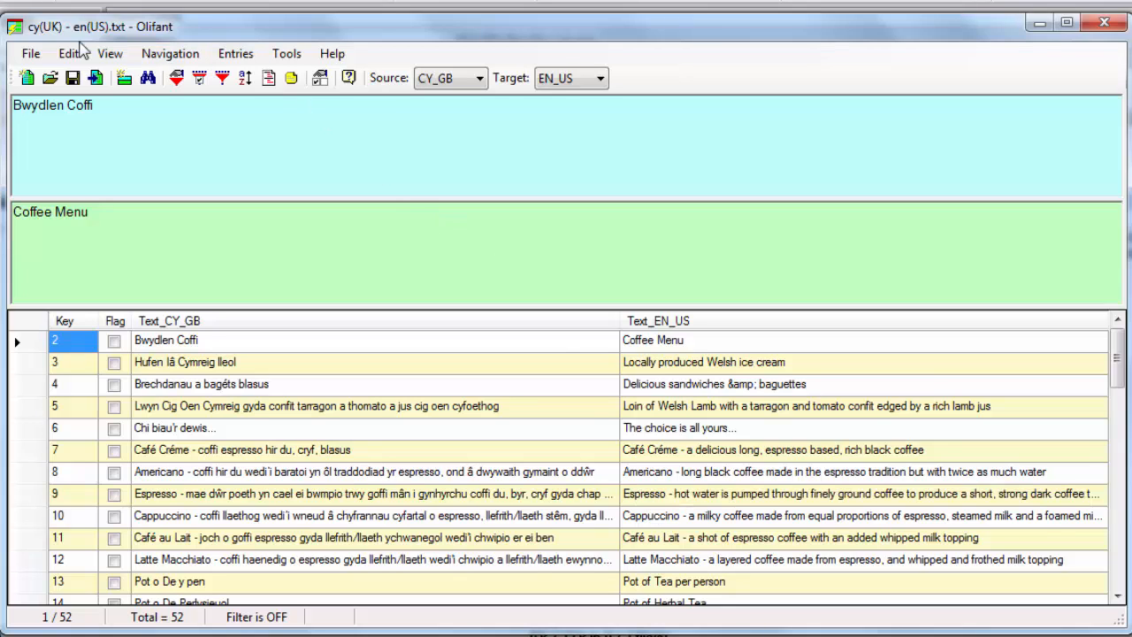
Save the TM as a TMX file named cy(UK) - en(US).tmx and close Olifant, saving changes
click(32, 56)
click(78, 168)
click(290, 444)
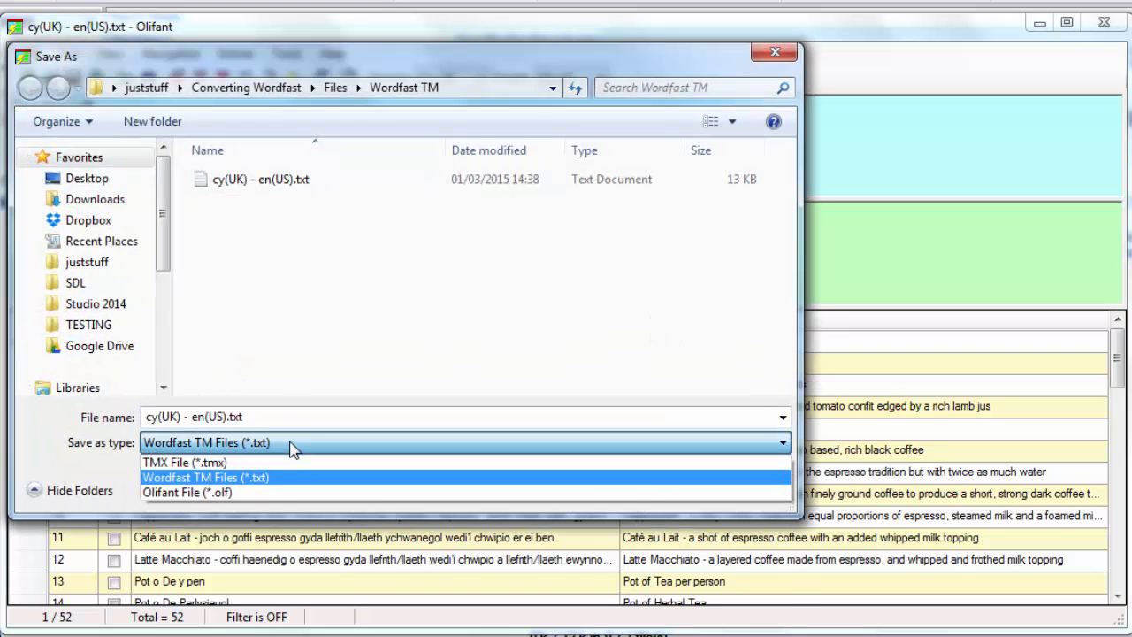
click(291, 461)
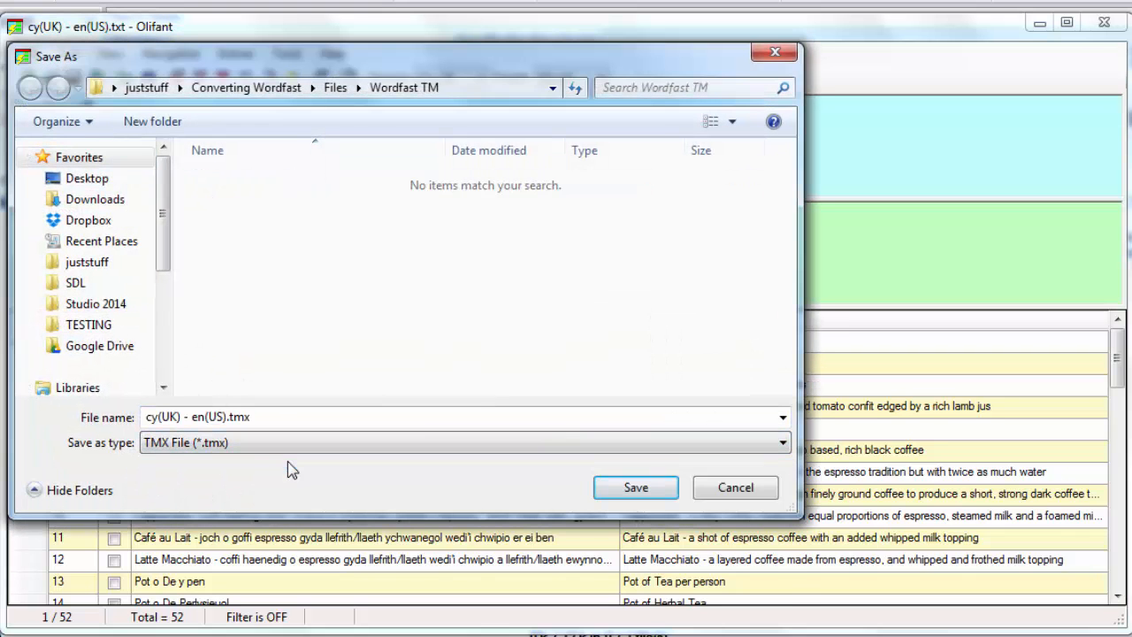
click(640, 491)
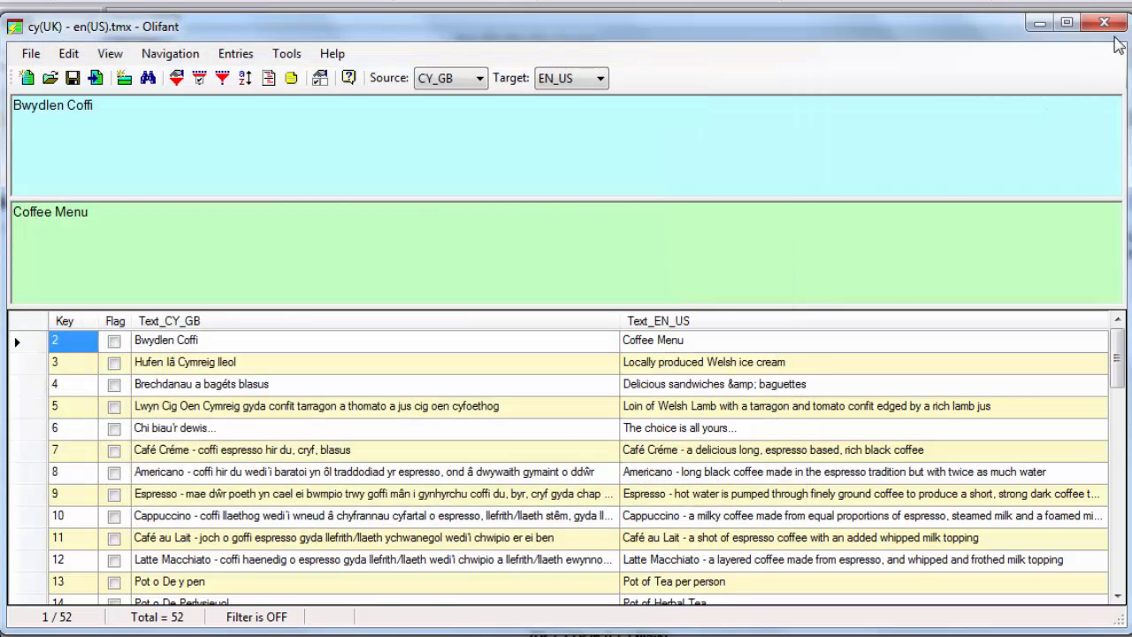
click(1105, 24)
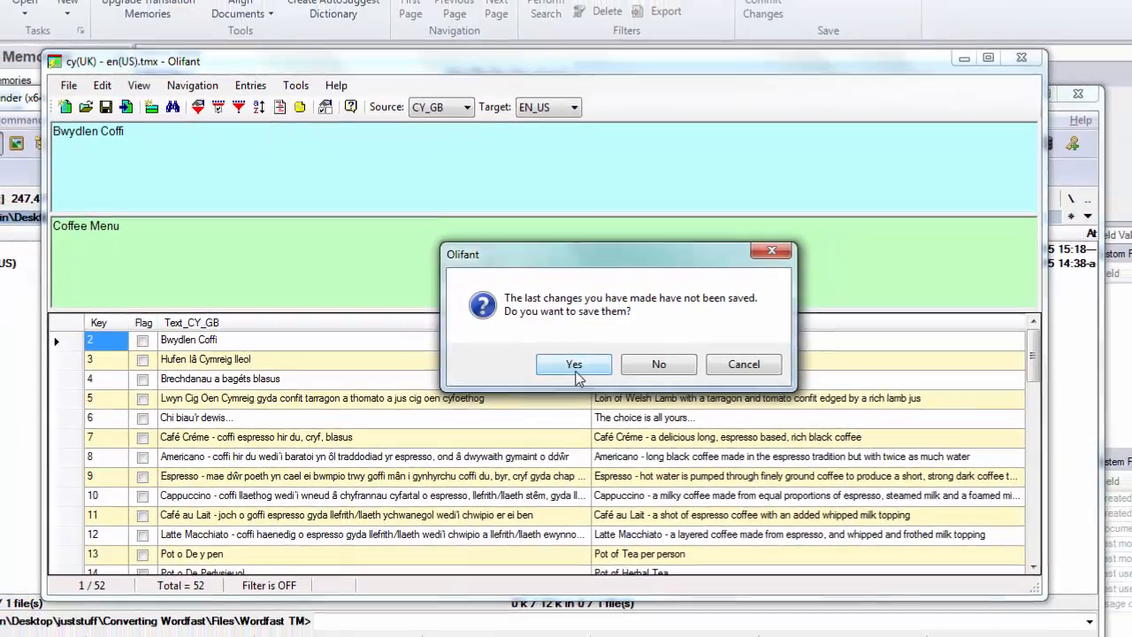
click(600, 367)
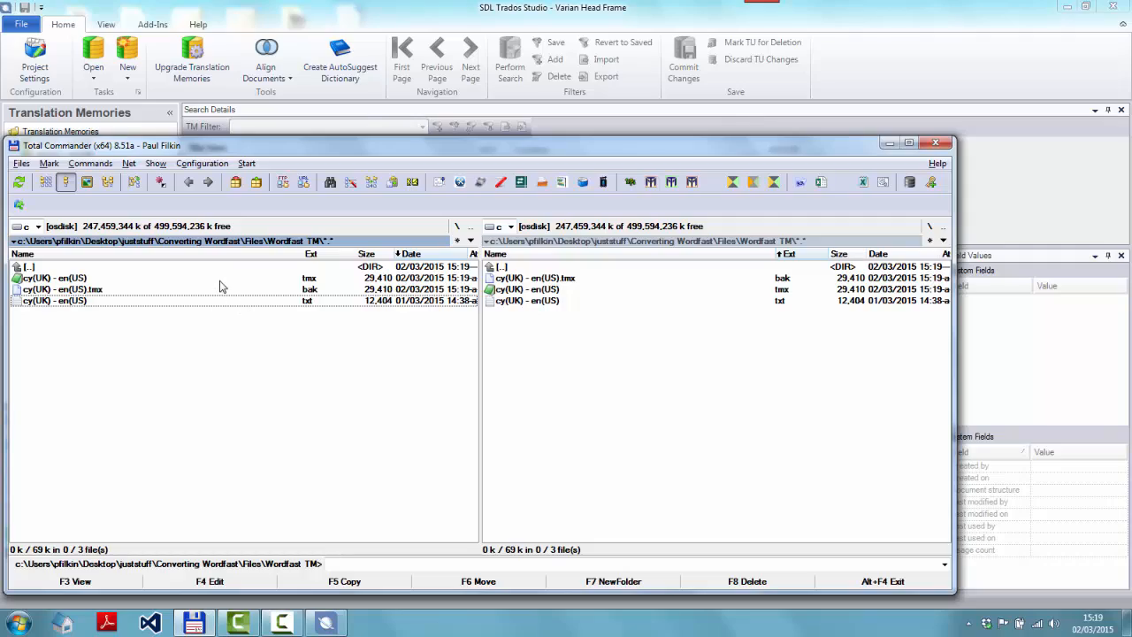
Inspect the new cy(UK) - en(US).tmx file's XML in a text editor, then close it
click(220, 280)
key(F4)
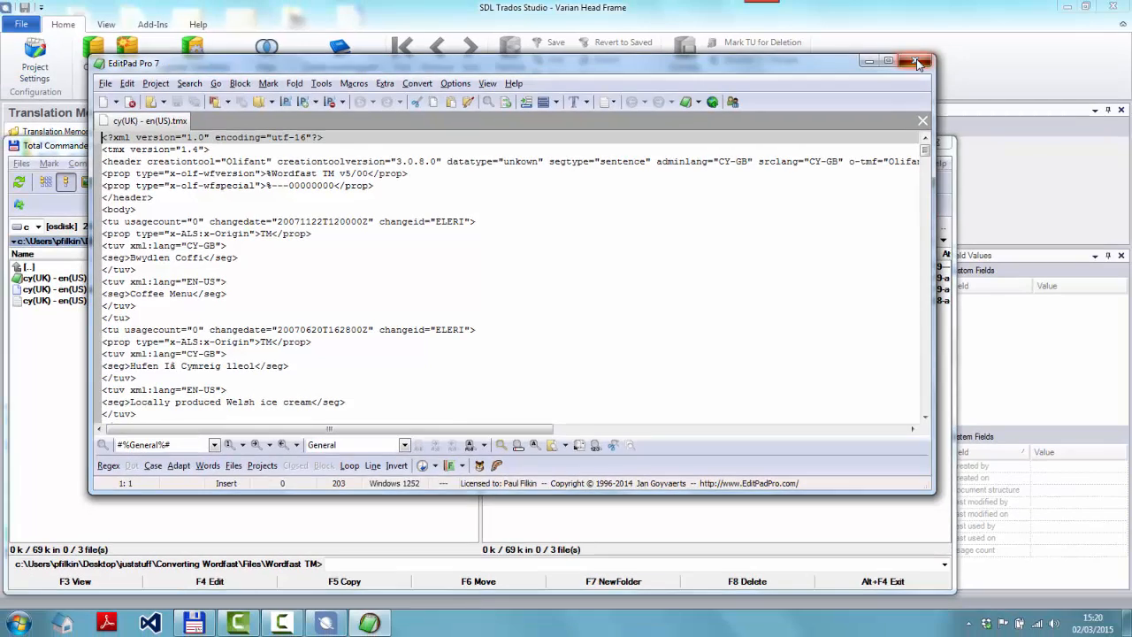
click(945, 51)
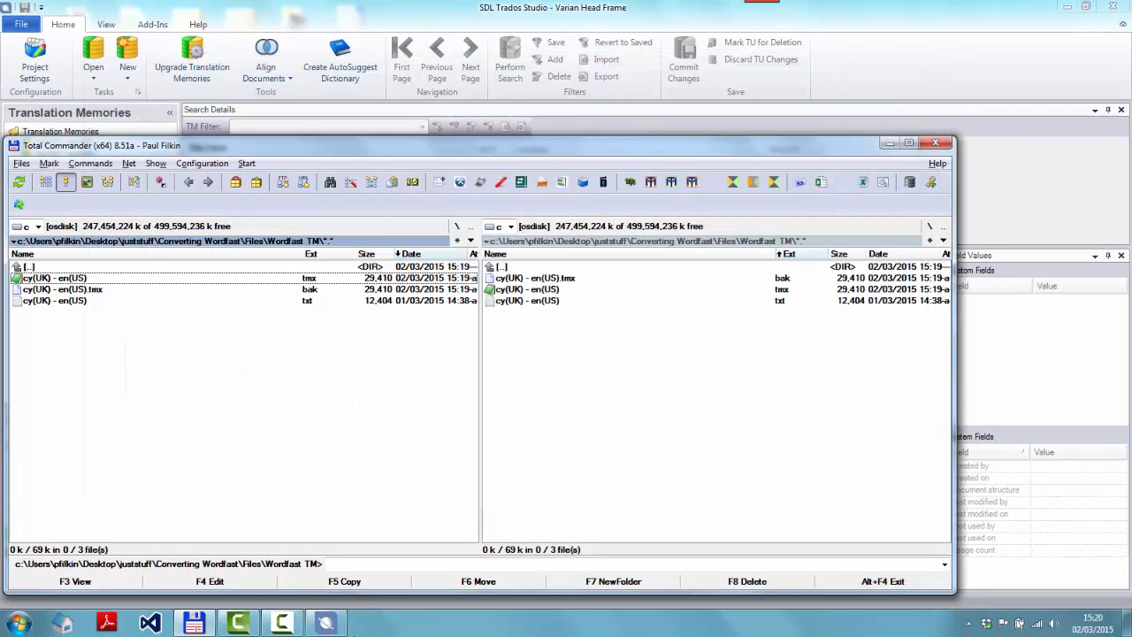
Switch to Trados Studio, start upgrading translation memories and add the cy(UK) - en(US).tmx file as input
click(327, 623)
click(197, 69)
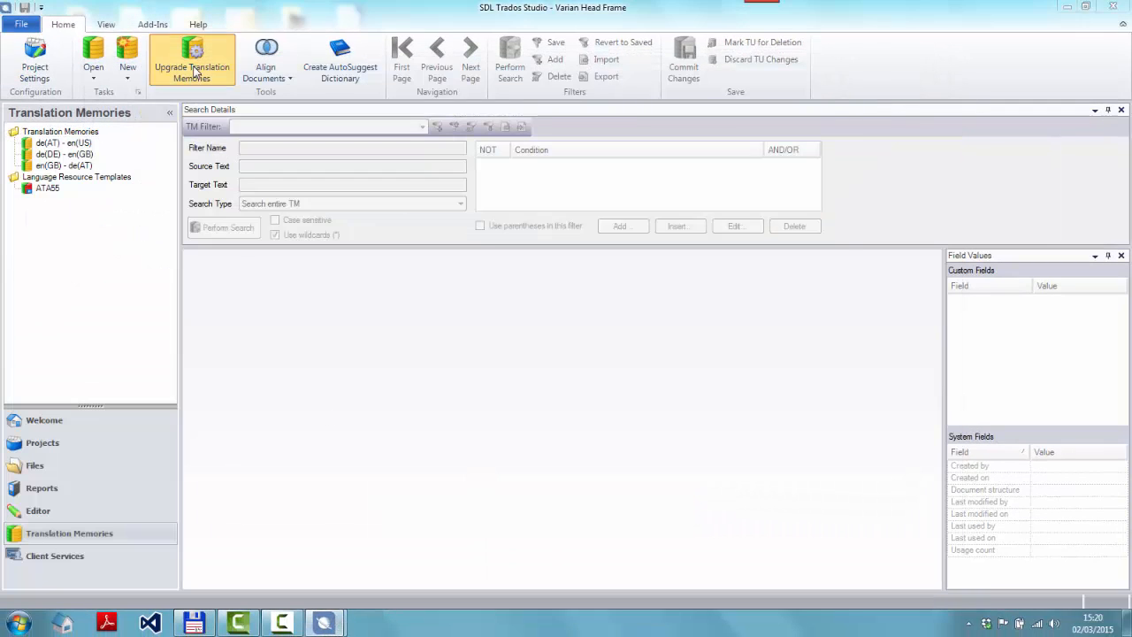
click(455, 169)
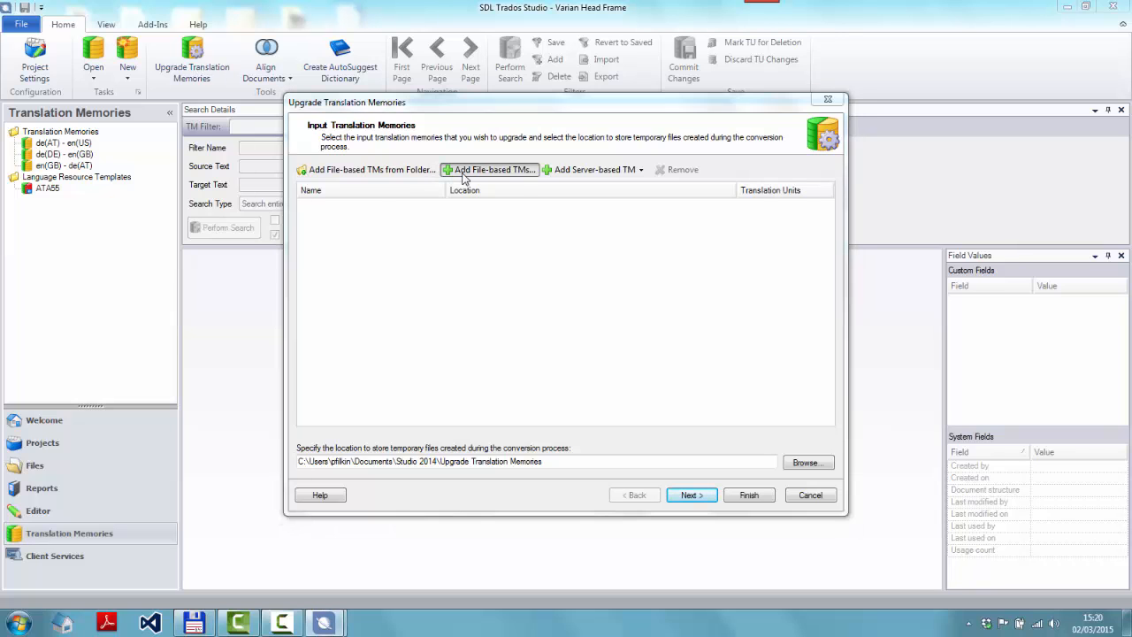
text(C:\Users\pfilkin\Desktop\juststuff\Converting Wordfast\Files\Wordfast TM\cy(UK) - en(US).tmx)
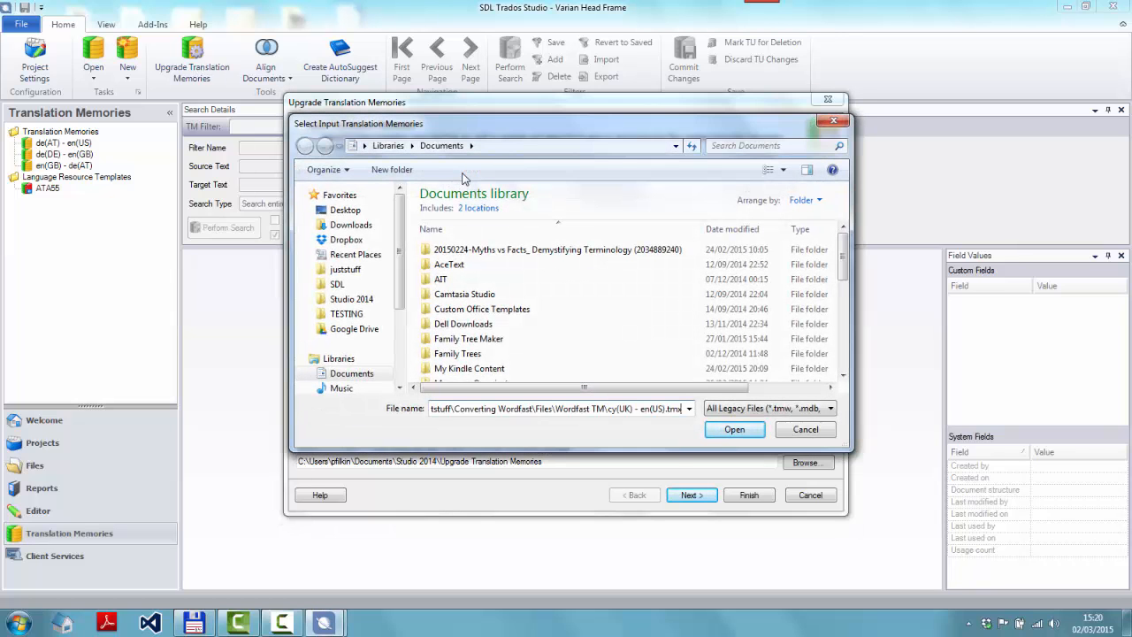
key(Return)
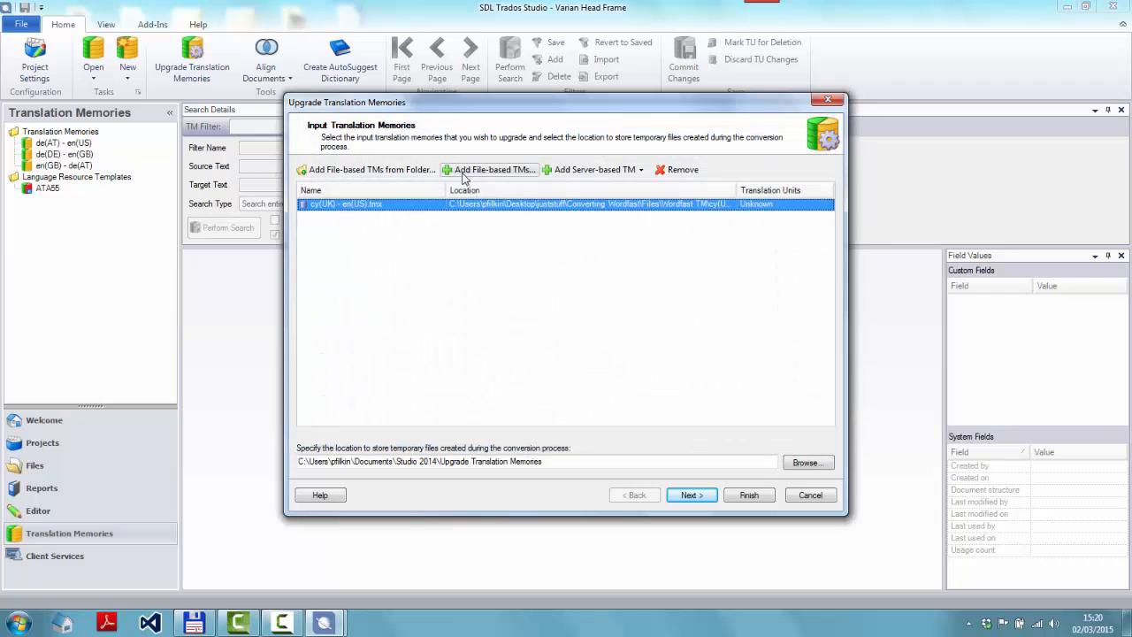
Finish the upgrade and choose to delete the temporary files
click(750, 495)
click(766, 496)
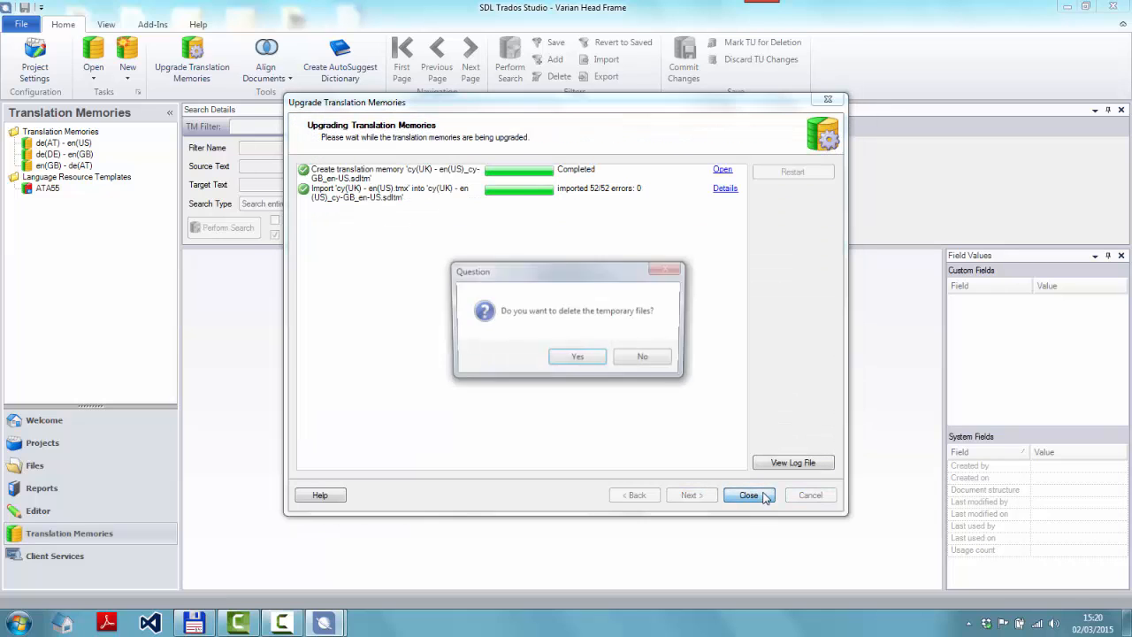
click(578, 359)
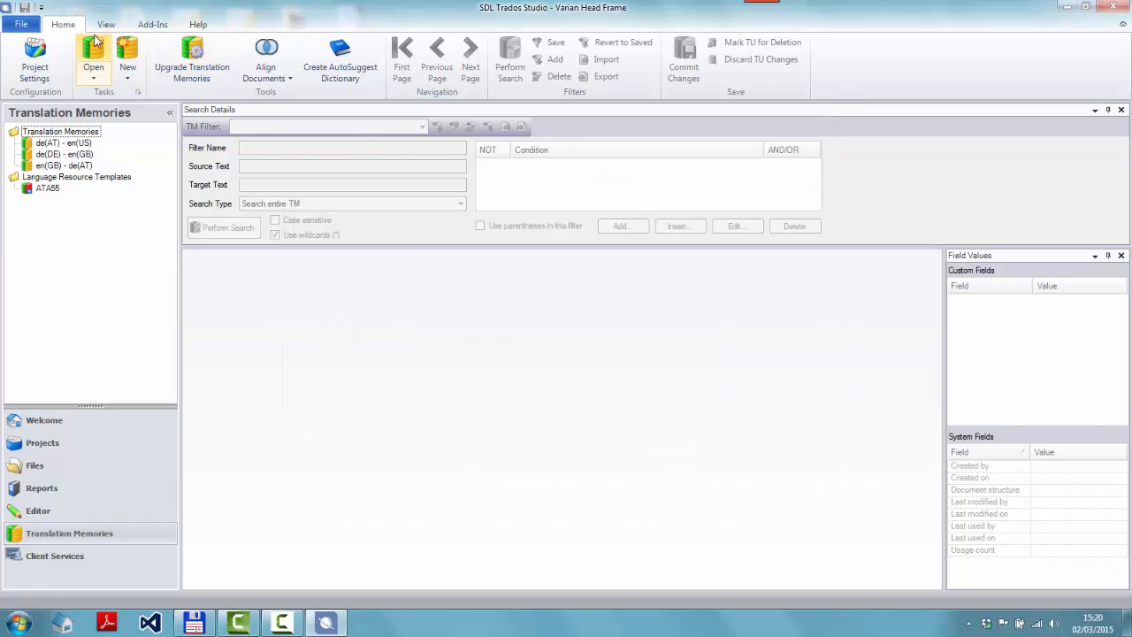
Open the new cy(UK) - en(US)_cy-GB_en-US.sdltm file-based translation memory
click(93, 48)
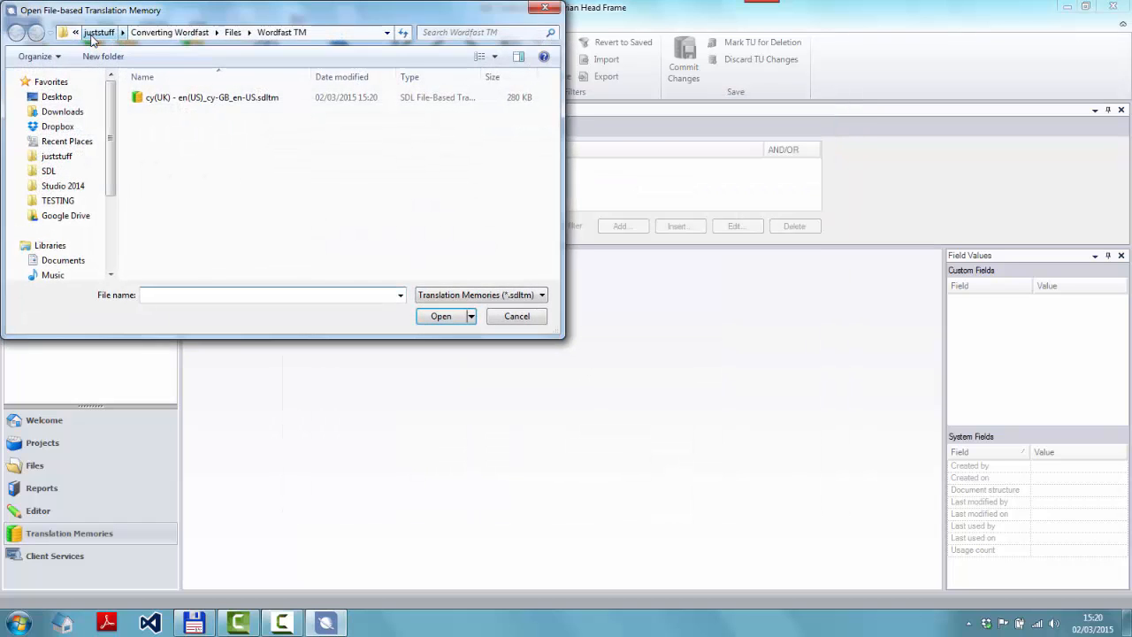
click(212, 99)
click(438, 316)
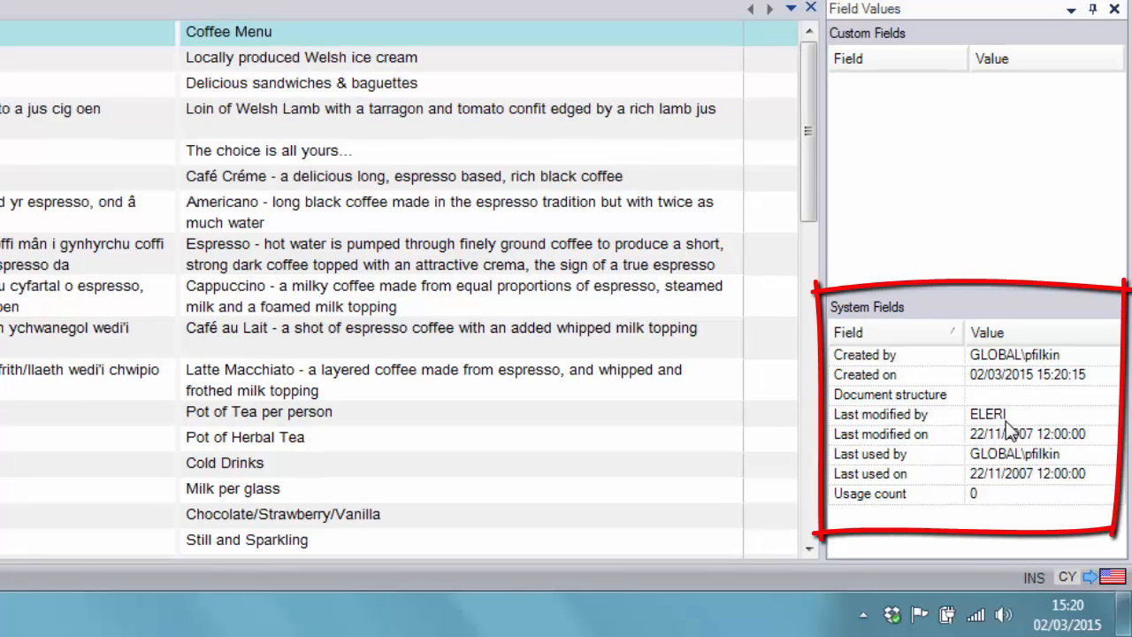
Step through the translation units and examine each one's system fields
click(444, 58)
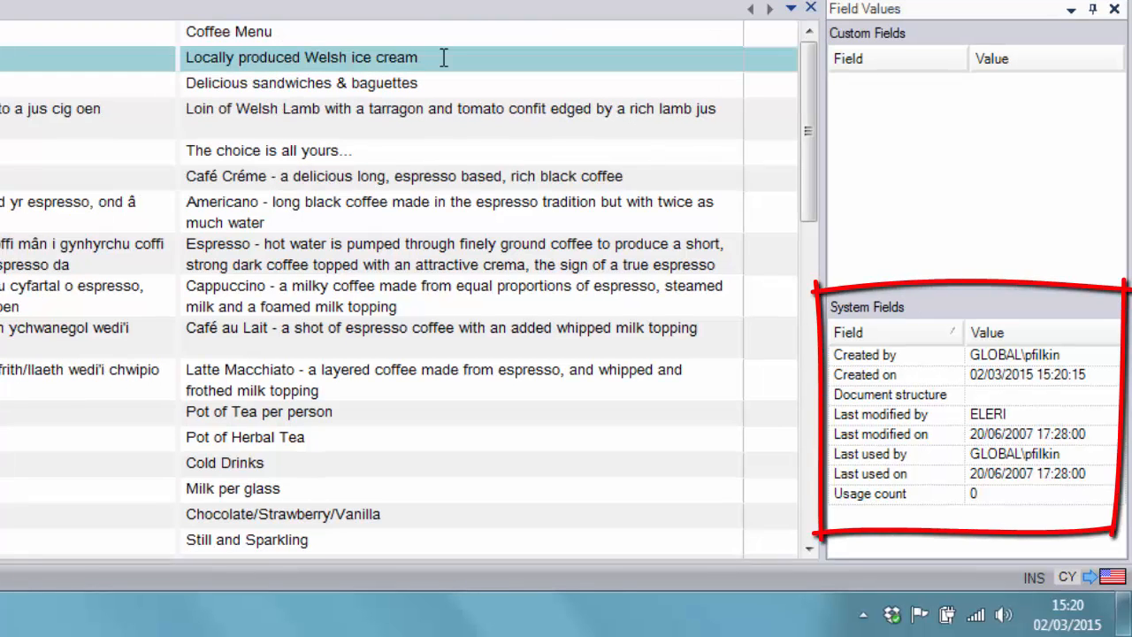
key(Down)
key(Down)
key(Down)
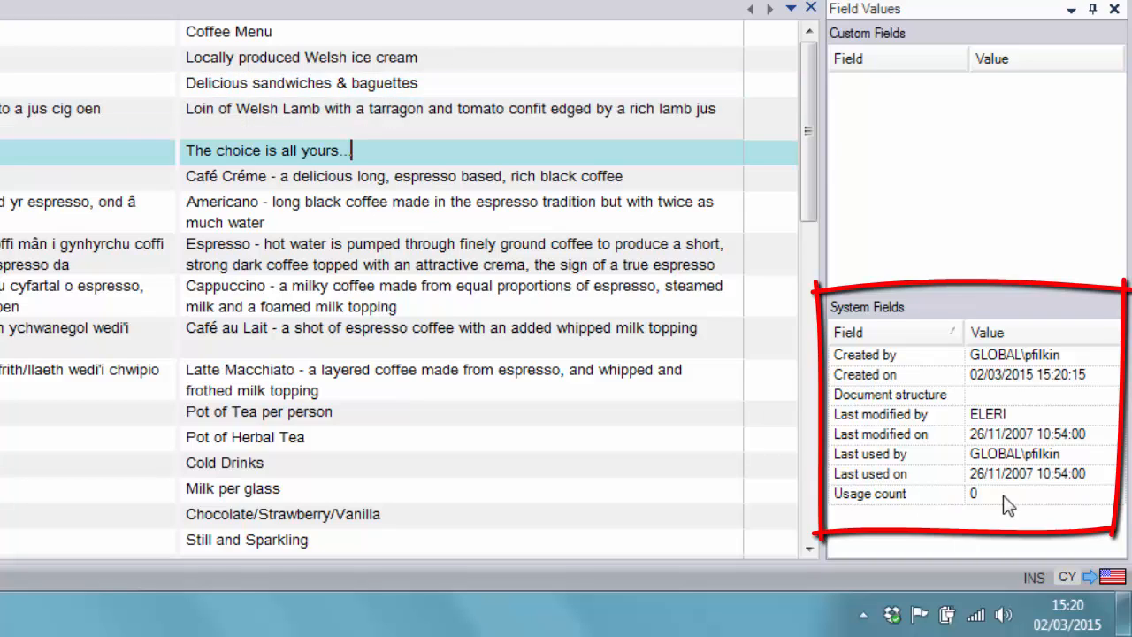
key(Down)
key(Down)
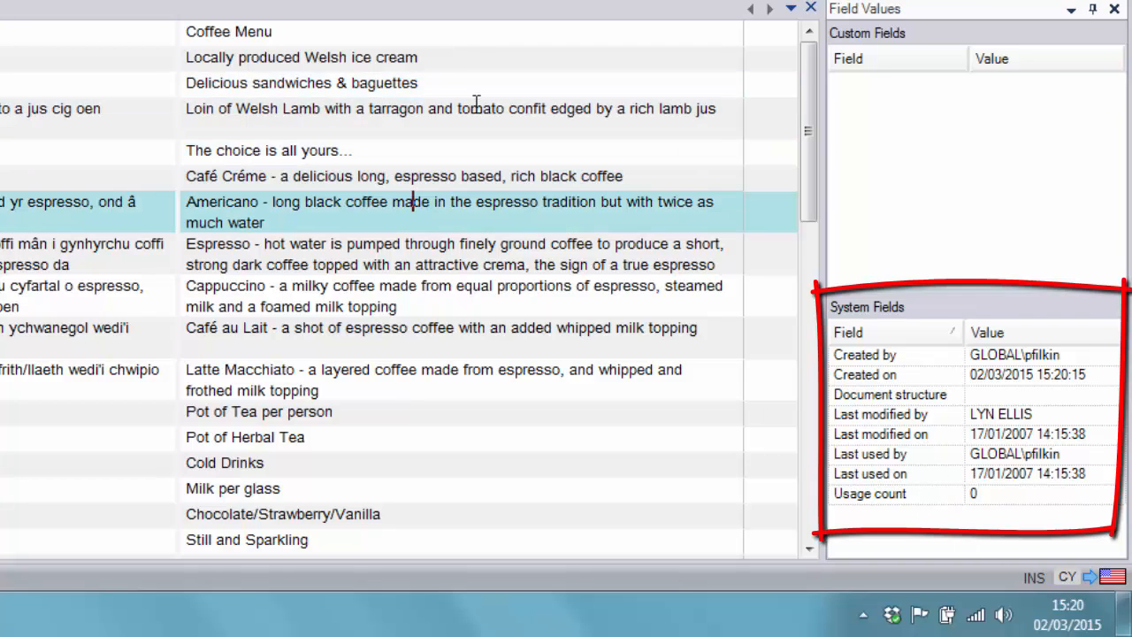
key(Down)
key(Down)
key(Down)
key(Down)
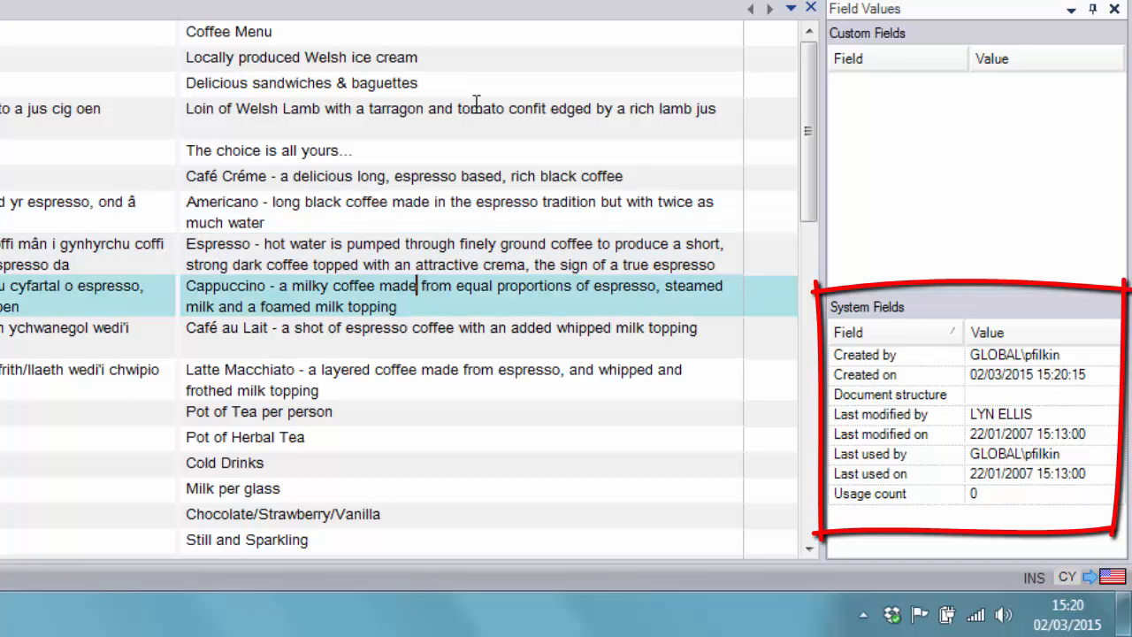
key(Down)
key(Down)
key(Down)
key(Down)
key(Down)
key(Down)
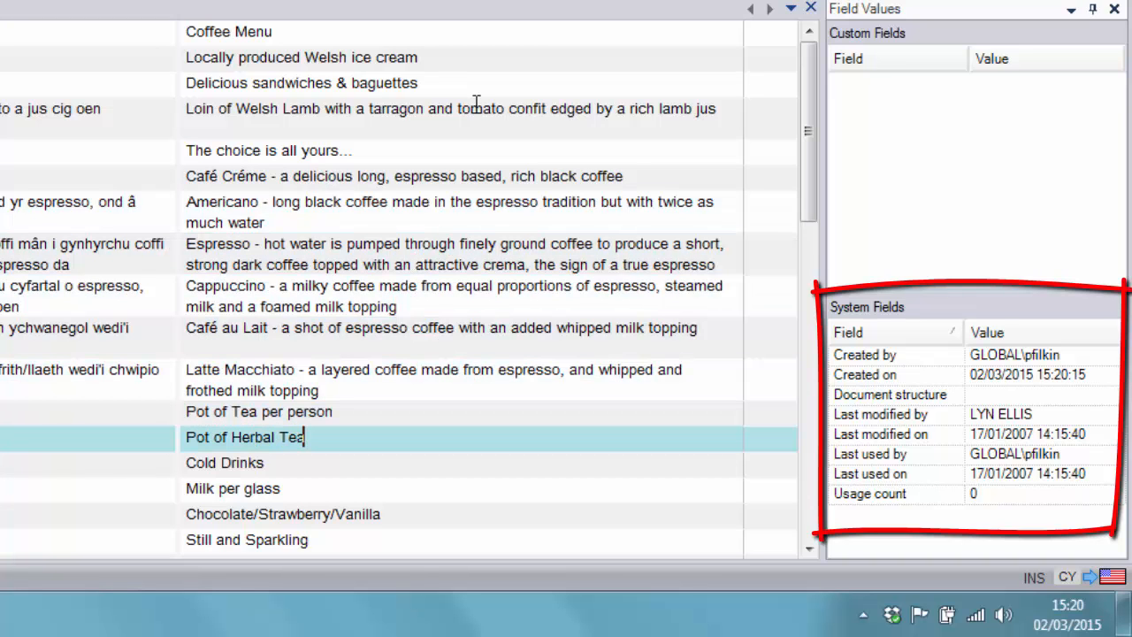
key(Down)
key(Down)
key(Down)
key(Down)
key(Down)
key(Down)
key(Down)
key(Down)
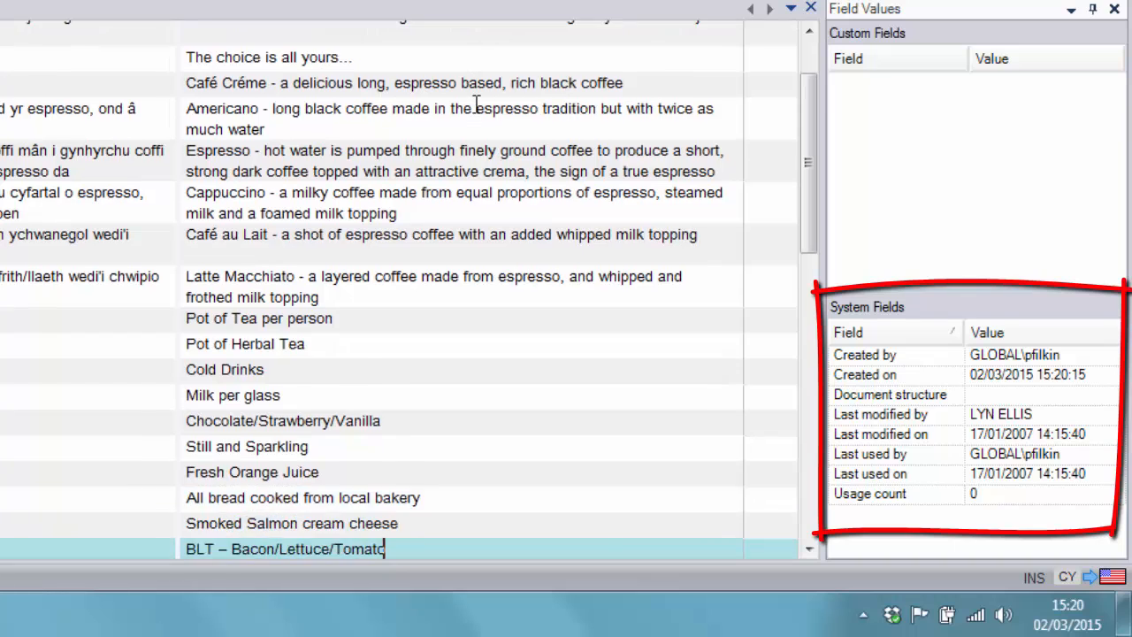
key(Down)
key(Down)
key(Down)
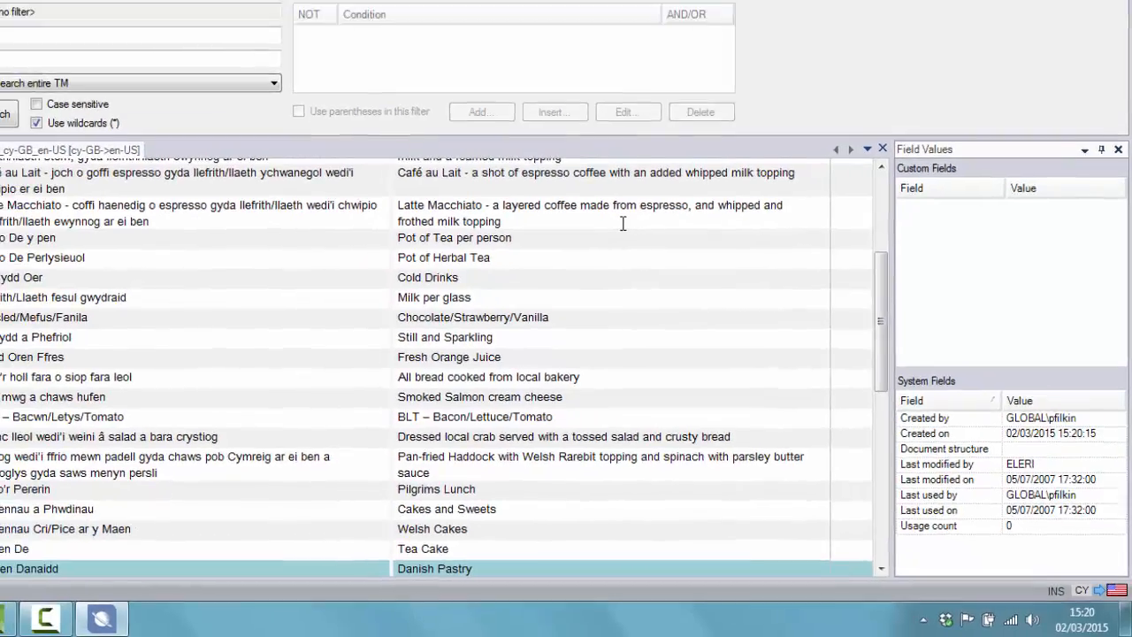
key(Up)
key(Up)
key(Up)
key(Up)
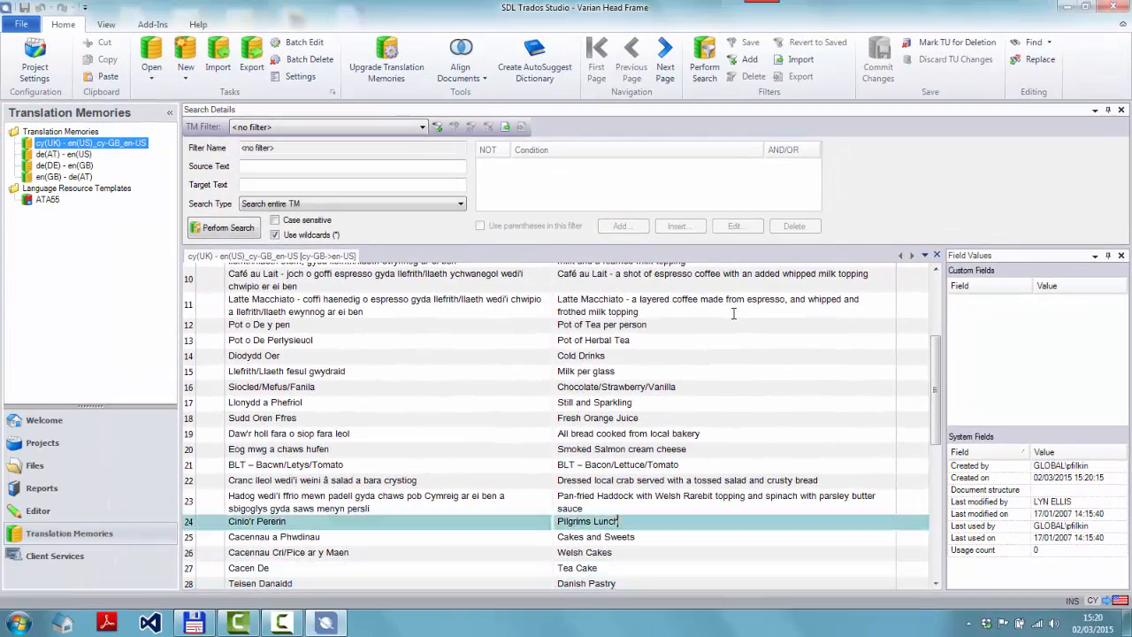
key(Up)
key(Up)
key(Up)
key(Up)
key(Up)
key(Up)
key(Up)
key(Up)
key(Up)
key(Up)
key(Up)
key(Up)
key(Up)
key(Up)
key(Up)
key(Up)
key(Up)
key(Up)
key(Up)
key(Up)
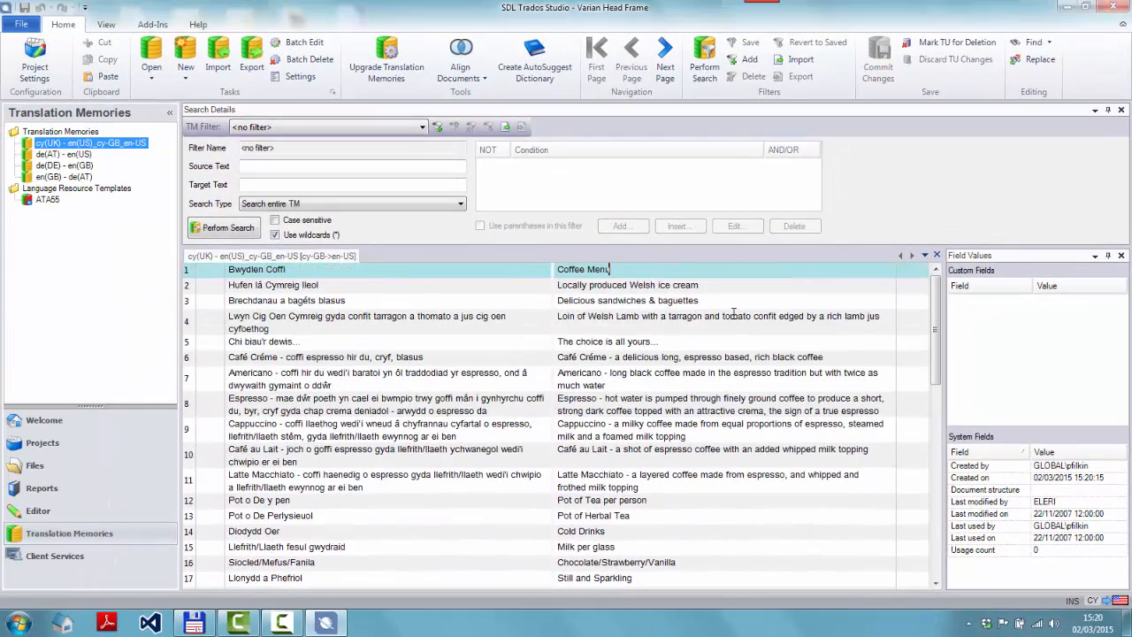